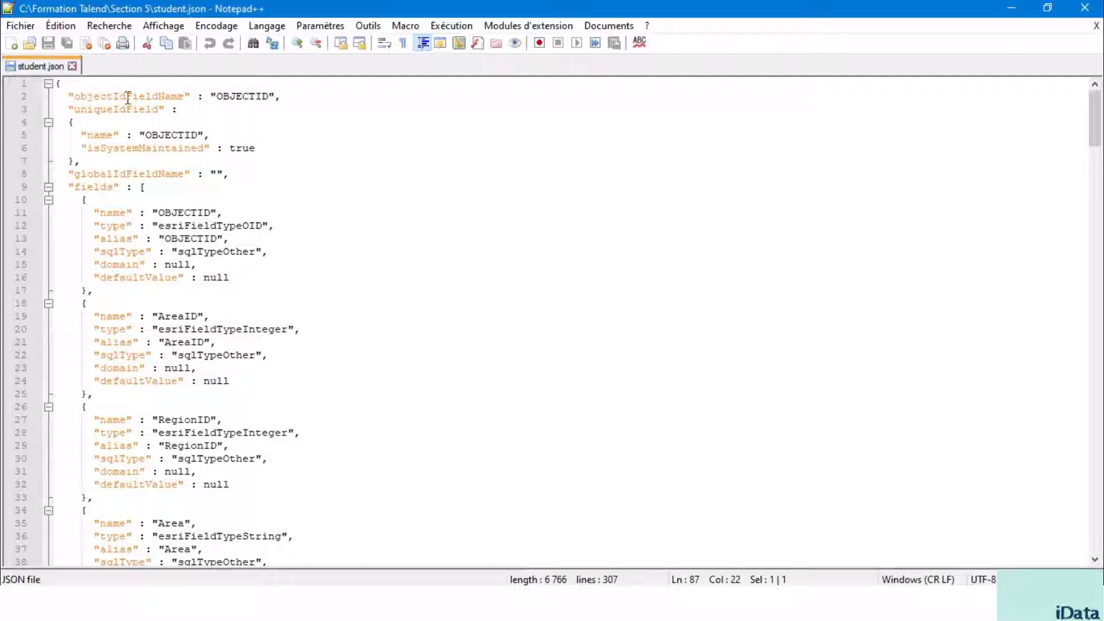
Examine the objectIdFieldName, uniqueIdField and fields definitions in student.json
double_click(107, 97)
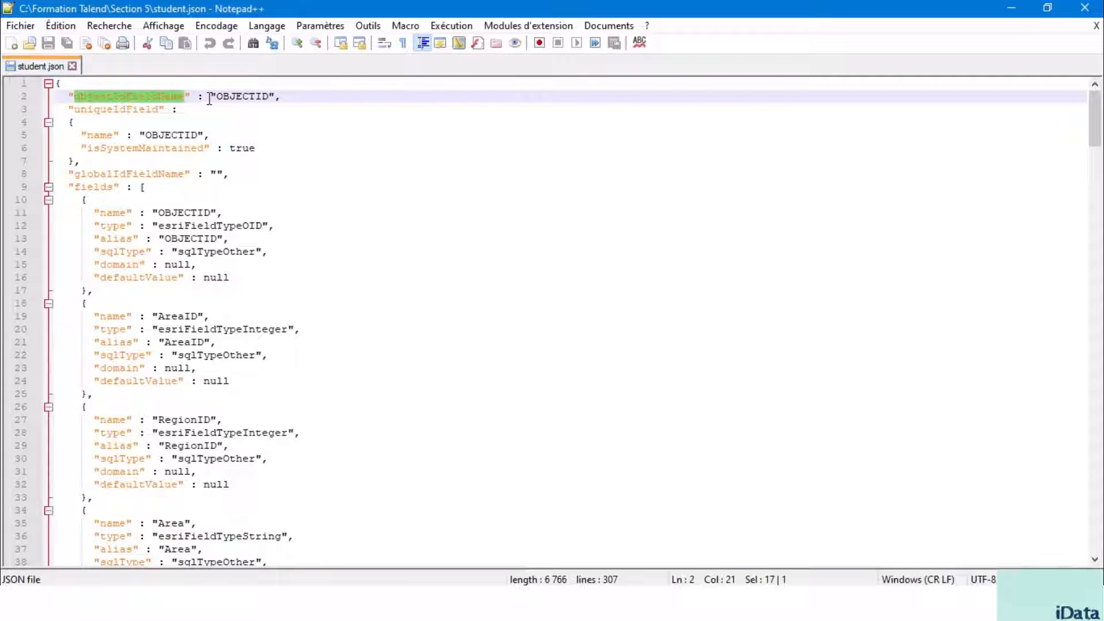
double_click(231, 98)
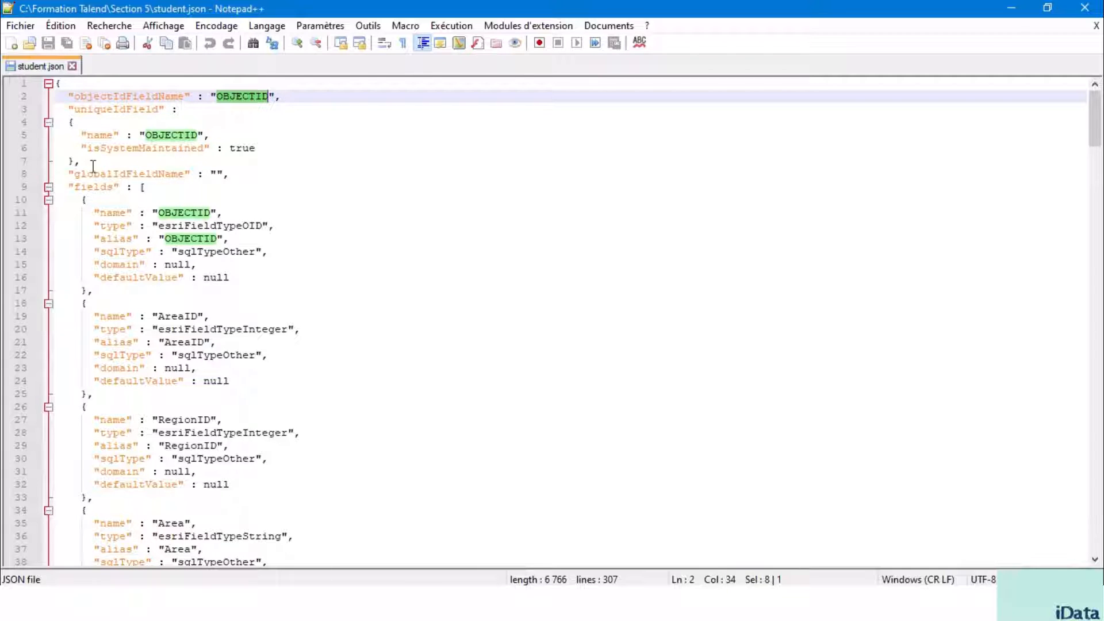
click(78, 122)
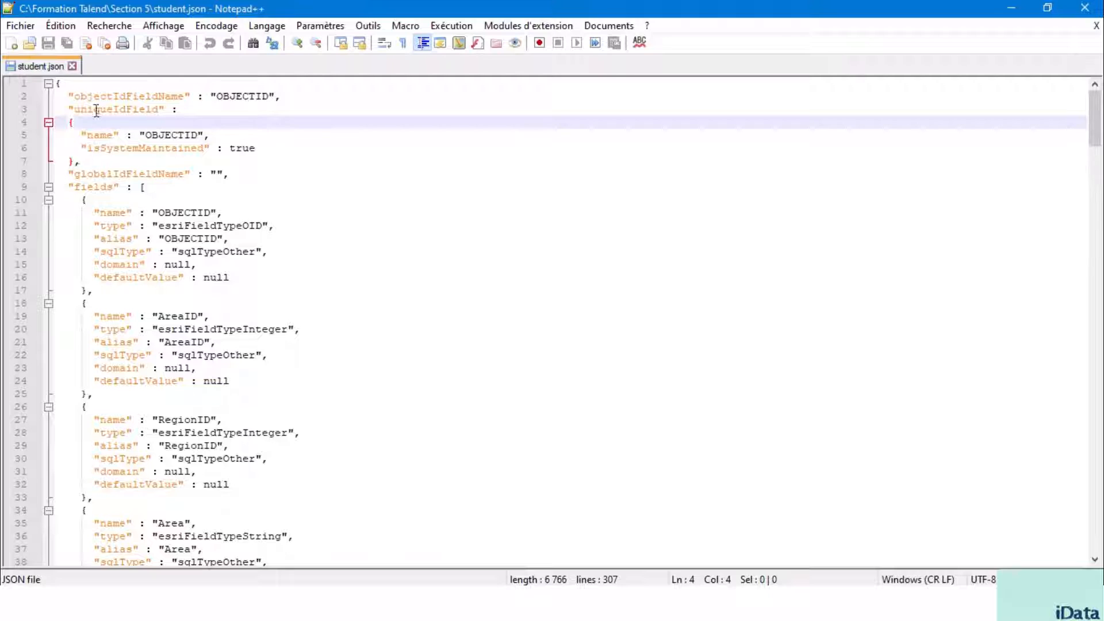
click(151, 190)
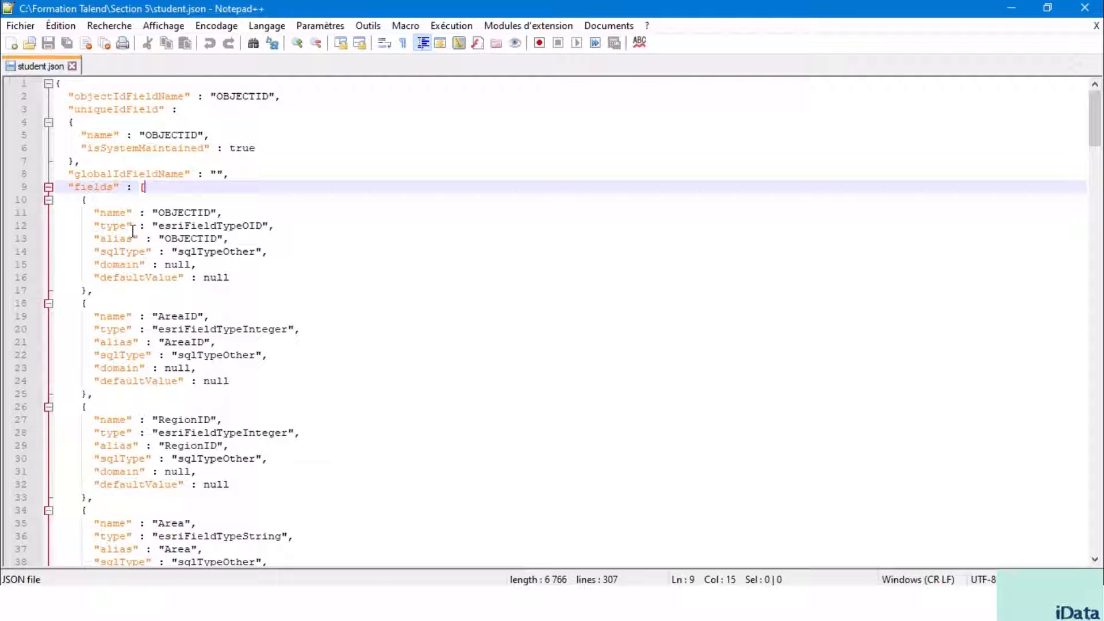
scroll(187, 419, down, 8)
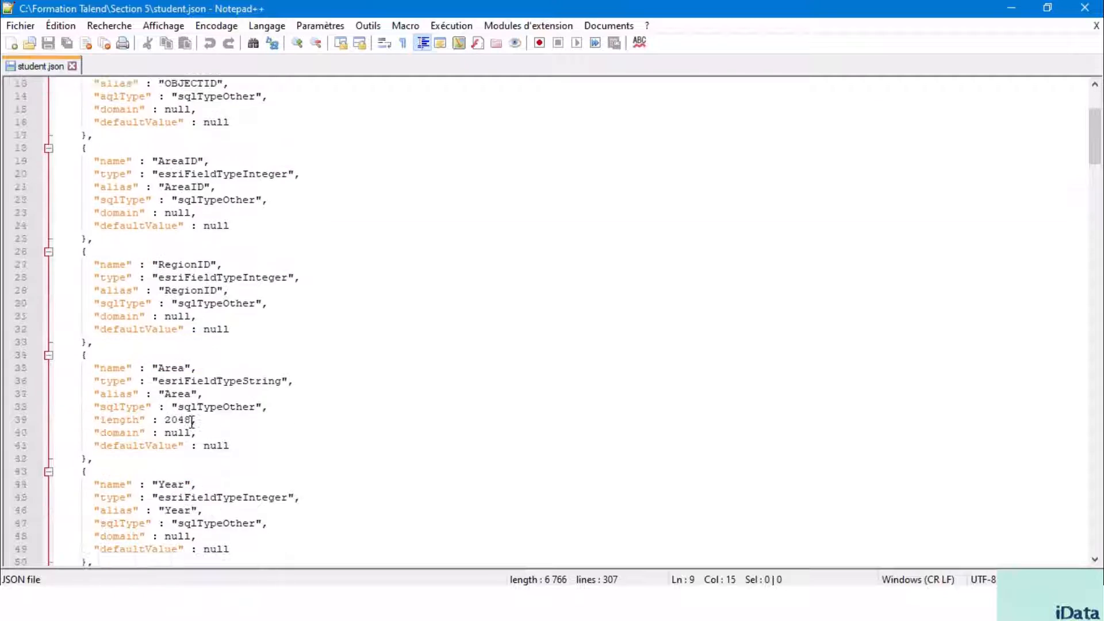
scroll(192, 422, down, 13)
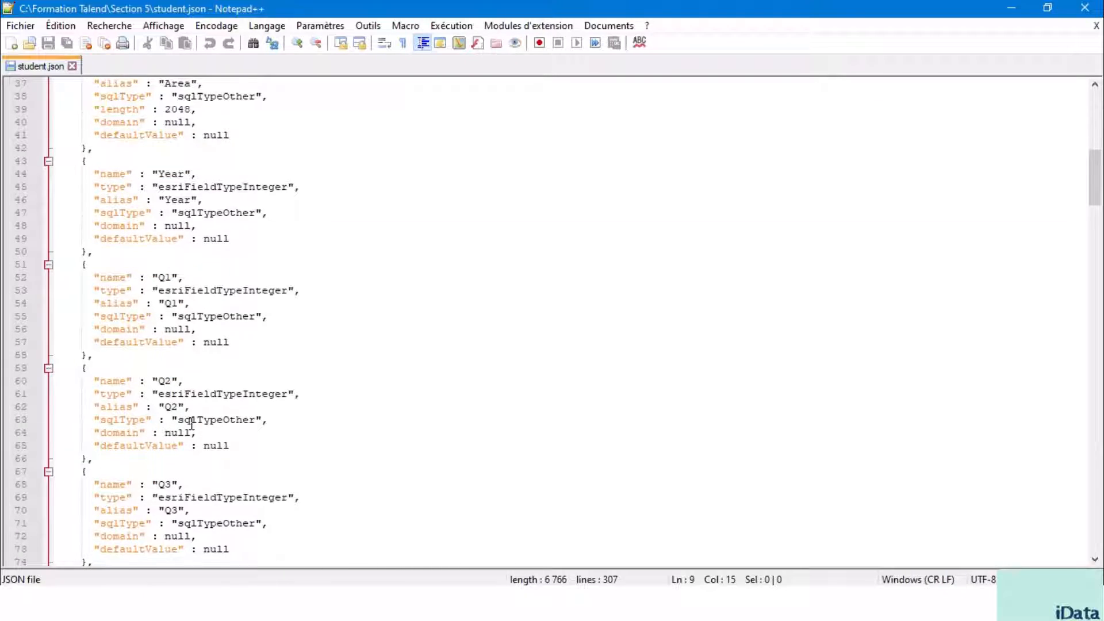
scroll(192, 425, down, 9)
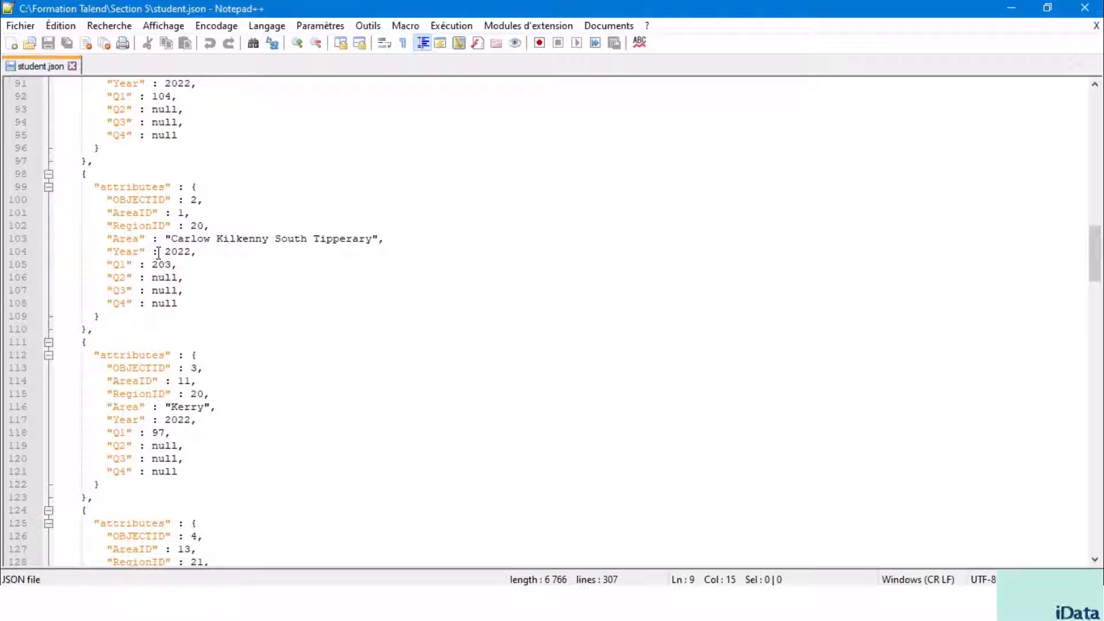
Inspect the attributes object of the second record in the features array, focusing on its OBJECTID key
double_click(145, 186)
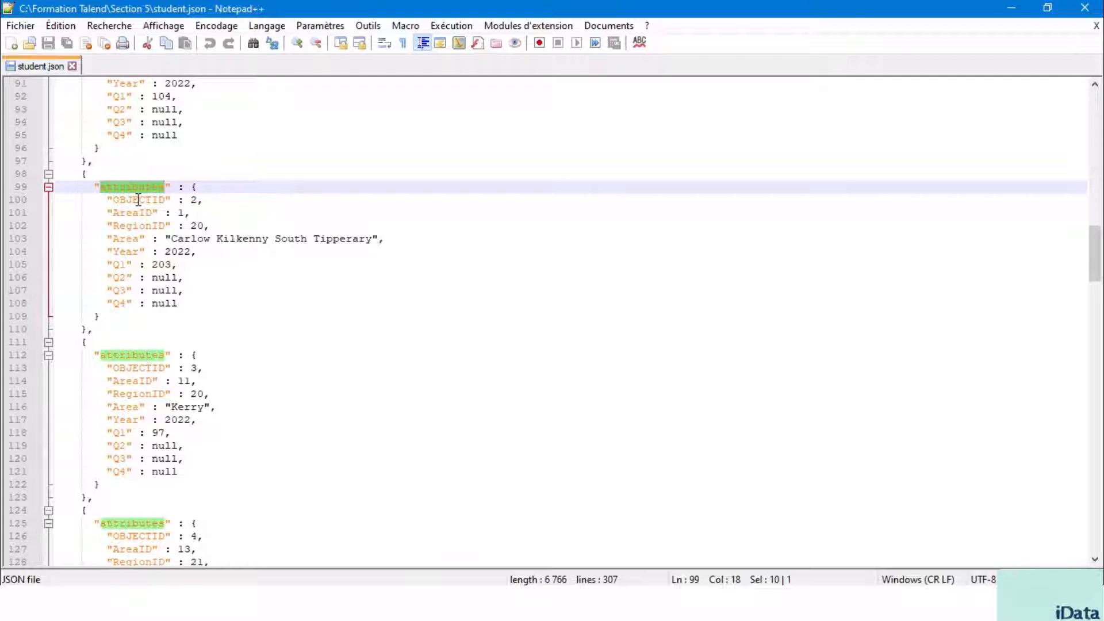
click(142, 201)
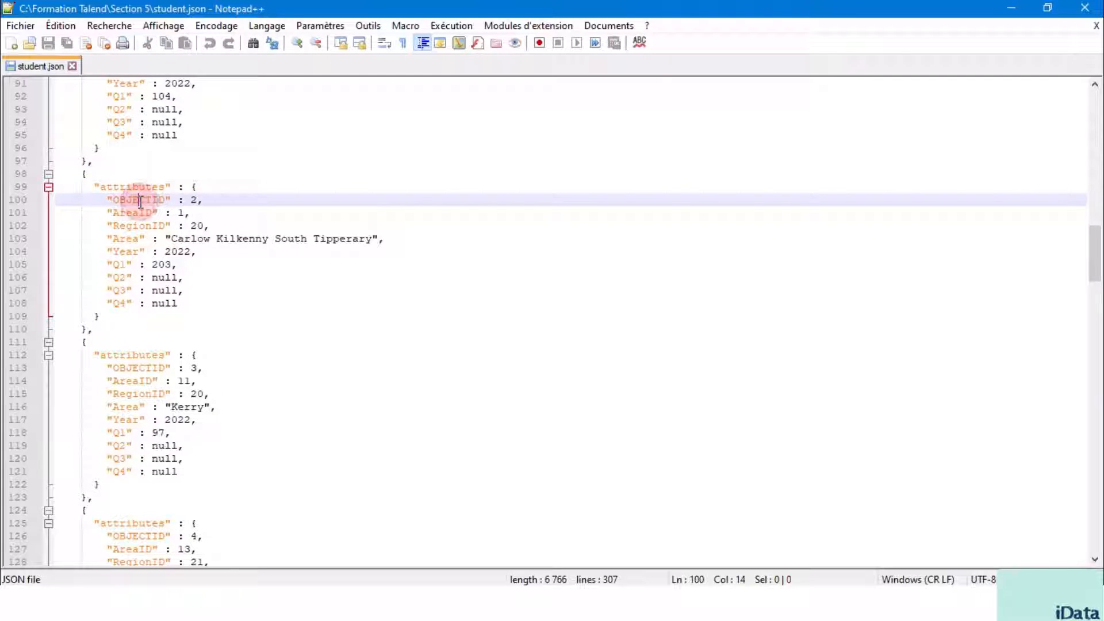
click(198, 201)
click(132, 200)
double_click(131, 200)
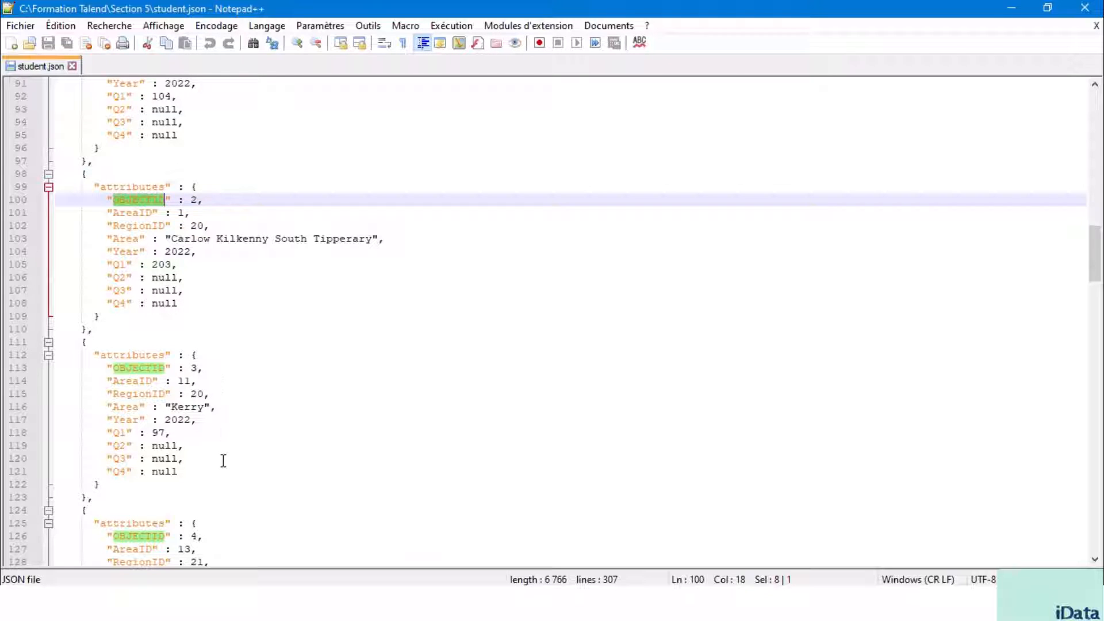
Return to the start of student.json and review the objectIdFieldName, uniqueIdField and isSystemMaintained keys
scroll(223, 461, up, 7)
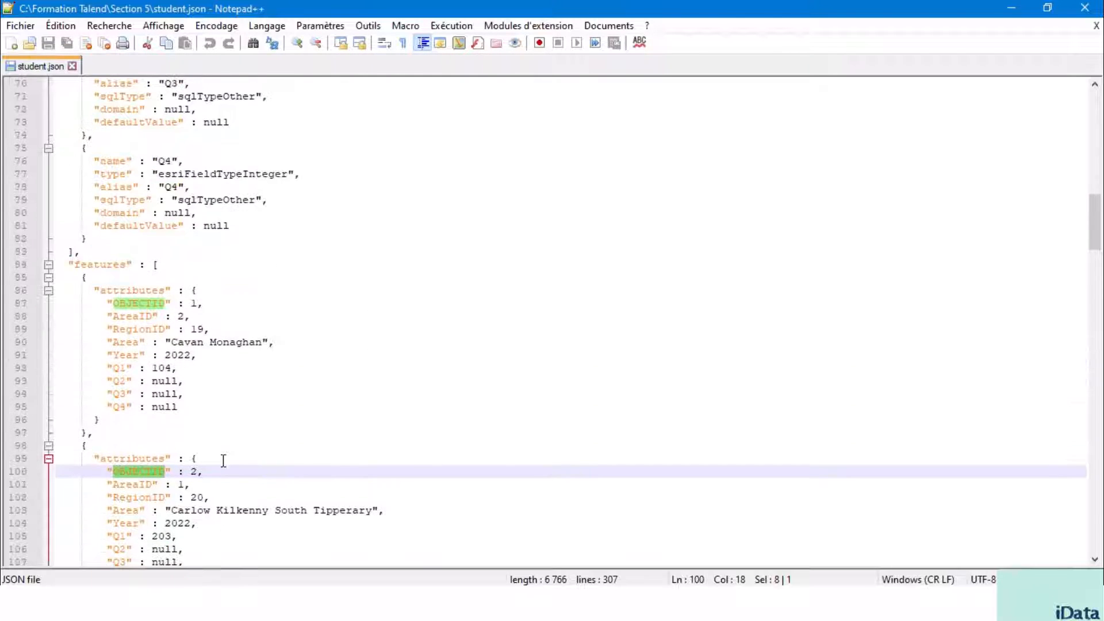
scroll(223, 461, up, 17)
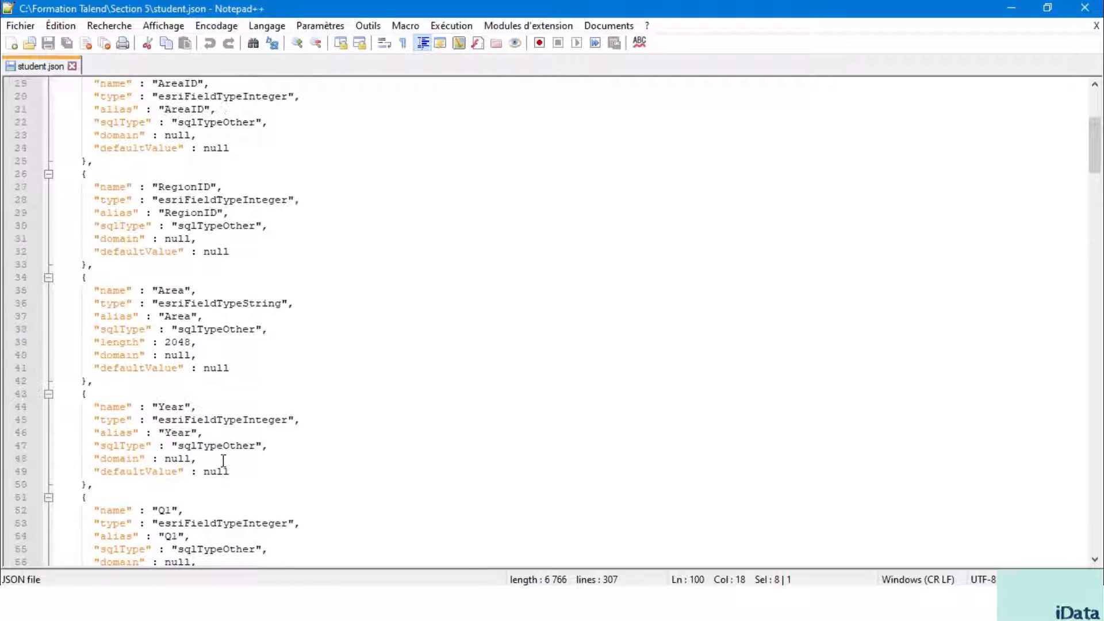
scroll(223, 461, up, 6)
double_click(138, 96)
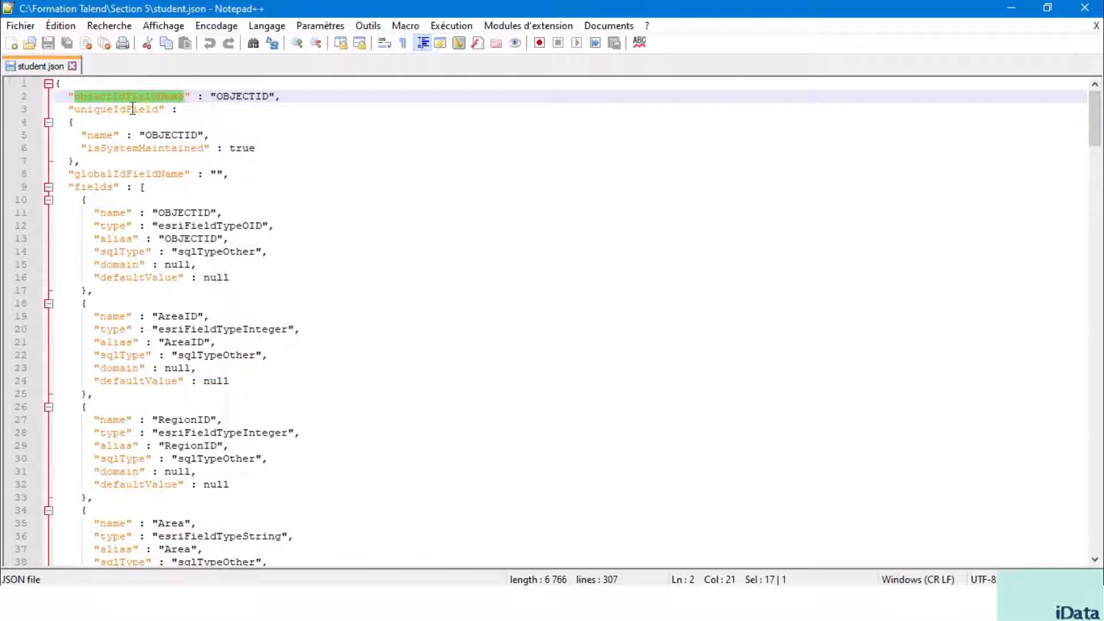
double_click(130, 109)
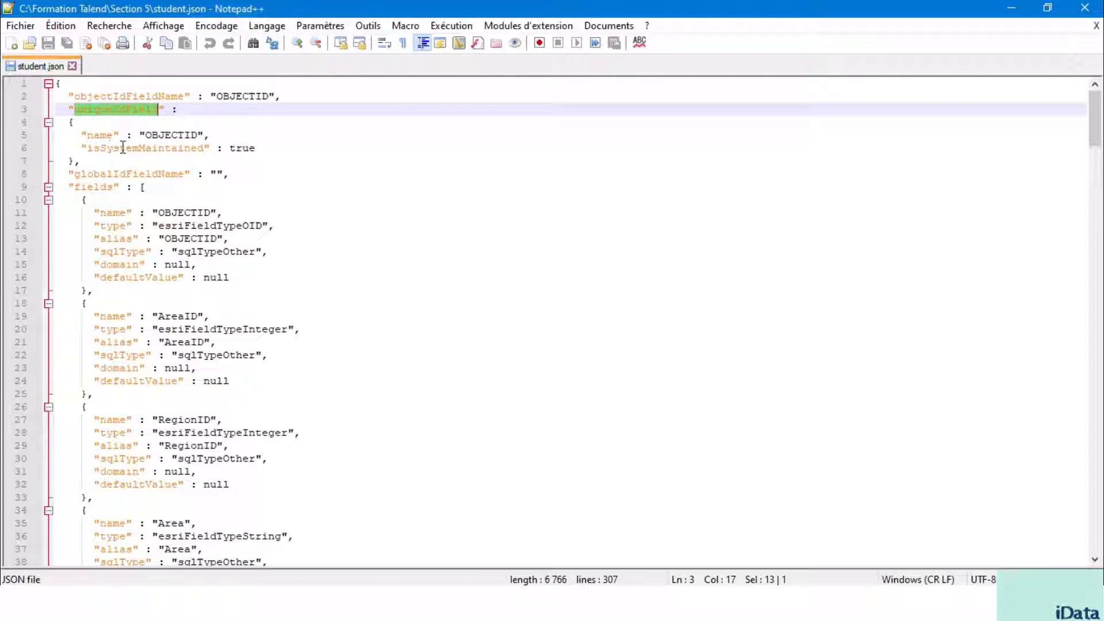
double_click(151, 148)
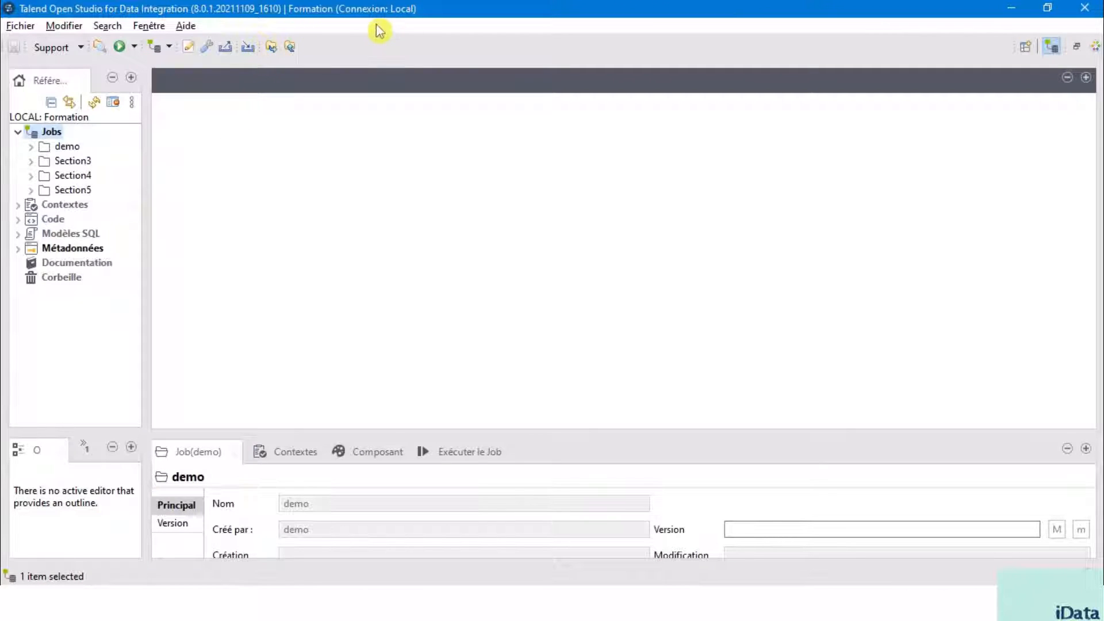
In Talend Open Studio, create a job named jReadFileJSON in the Section5 folder
right_click(74, 192)
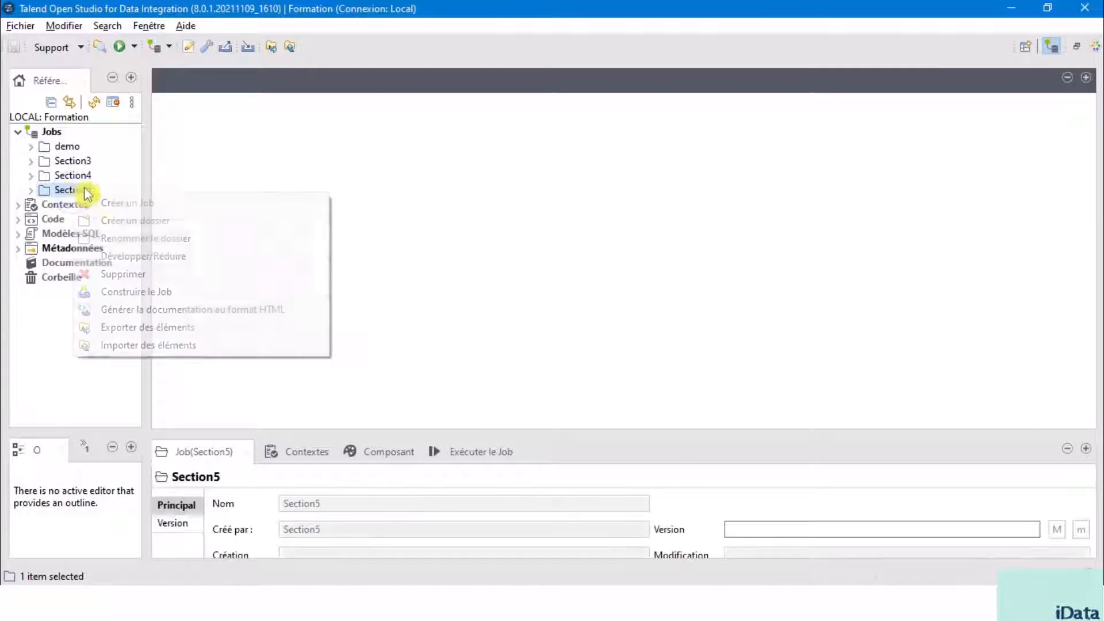
click(170, 208)
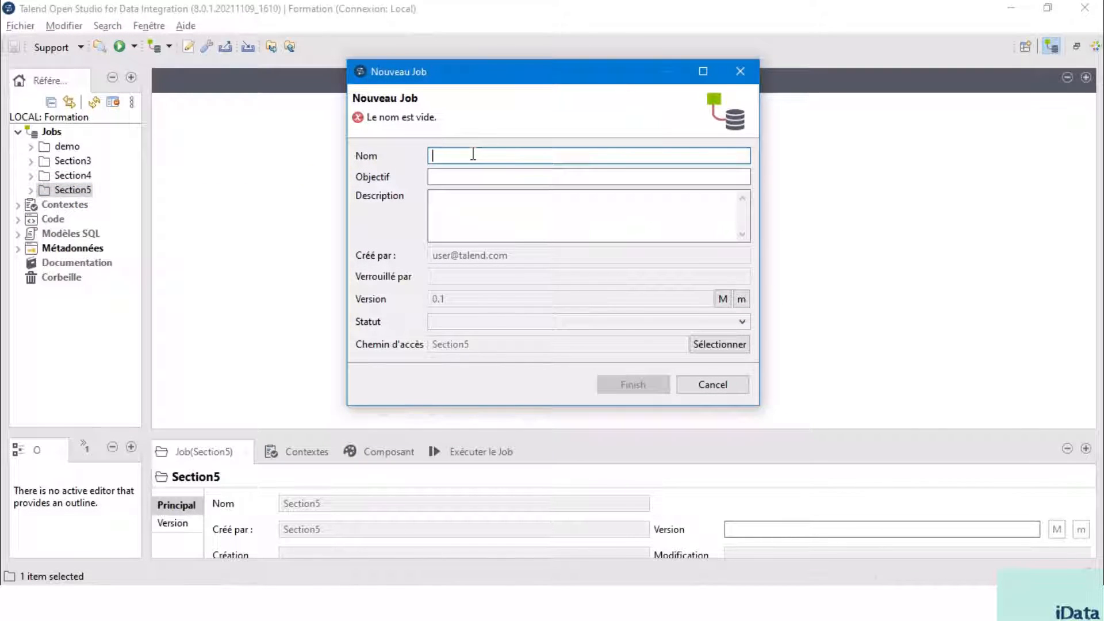
text(jReadFileJSON)
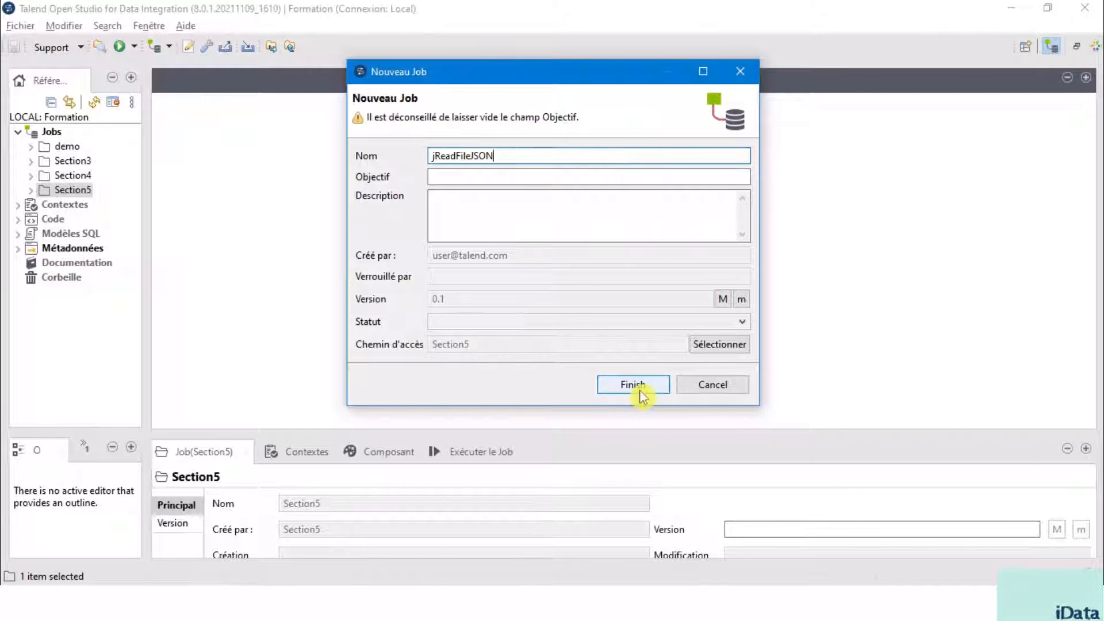
click(642, 396)
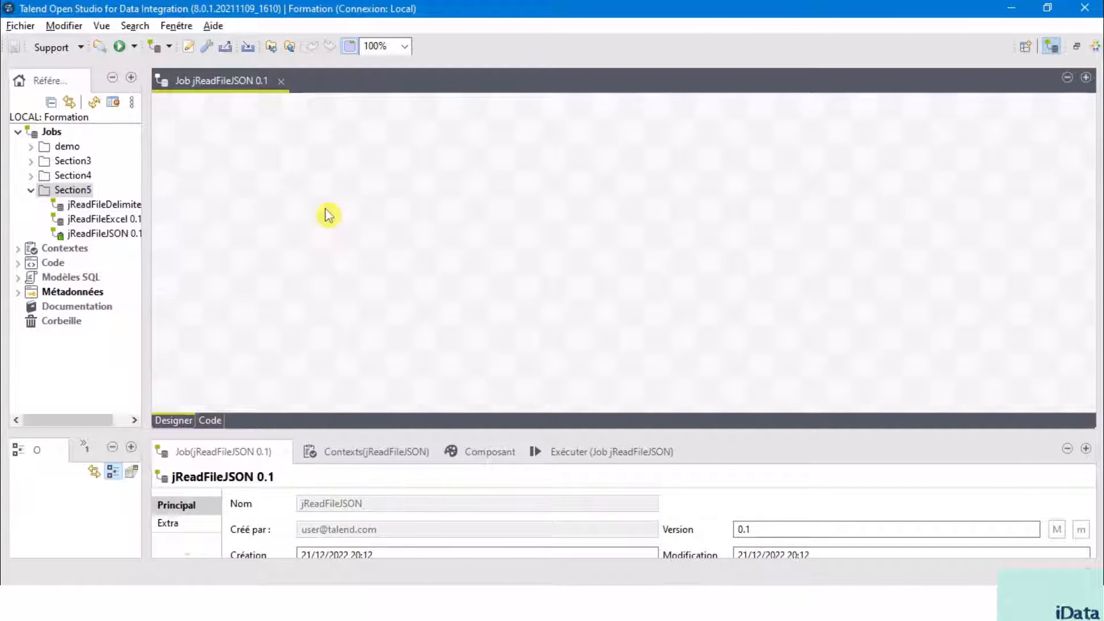
Add a tFileInputJSON component to the job's design canvas and enlarge the area showing its settings
text(tfi)
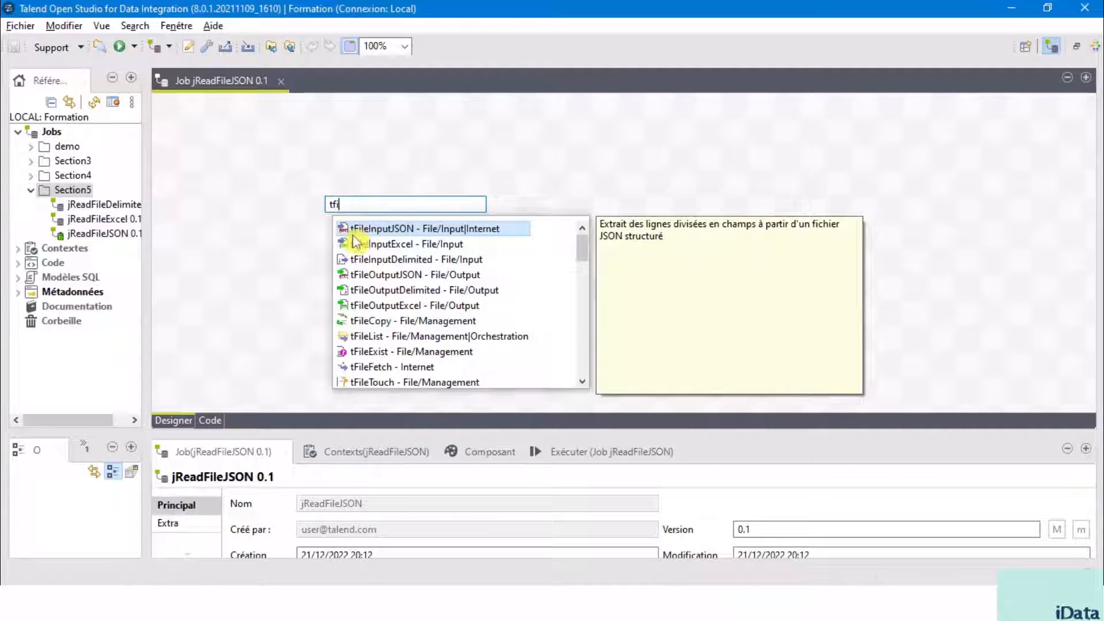
double_click(403, 229)
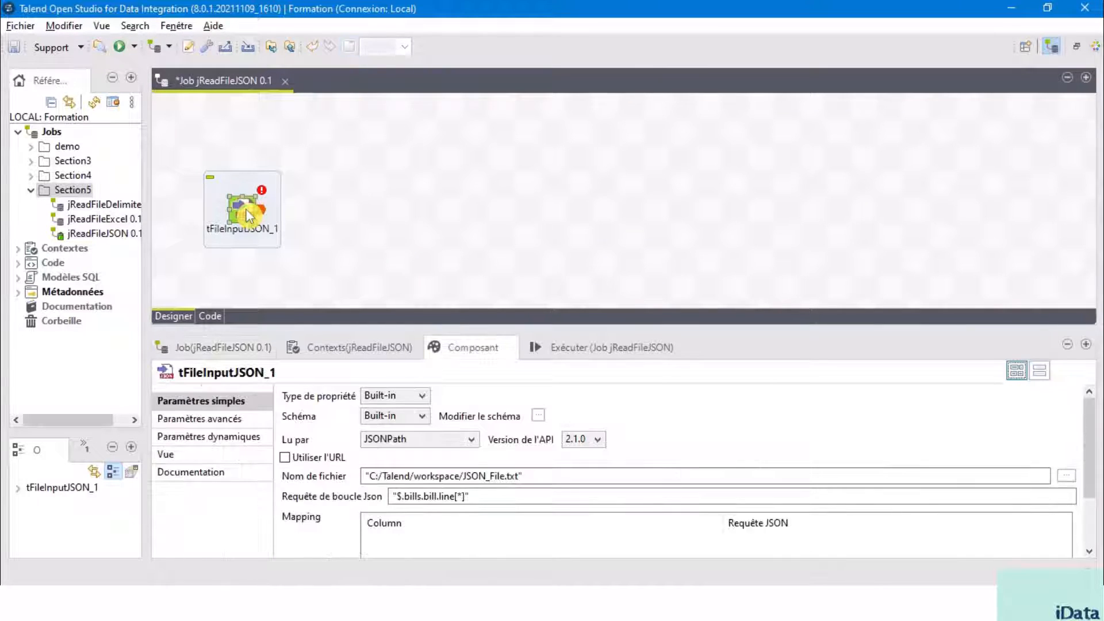
drag(527, 327, 527, 292)
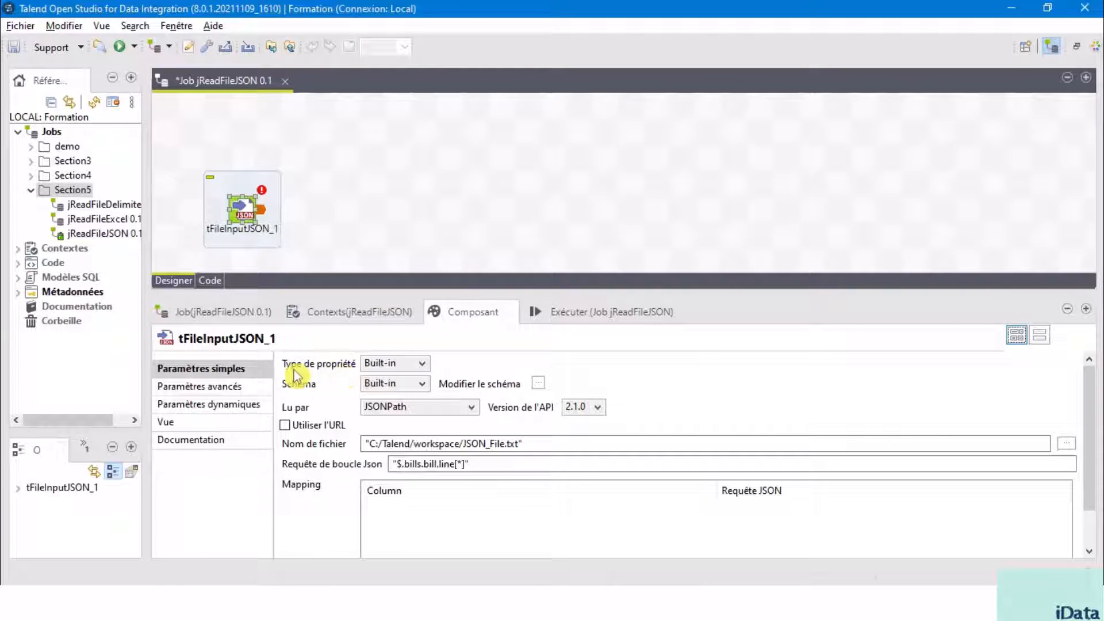
Try the Référentiel property type on the tFileInputJSON component and return it to Built-in
click(421, 364)
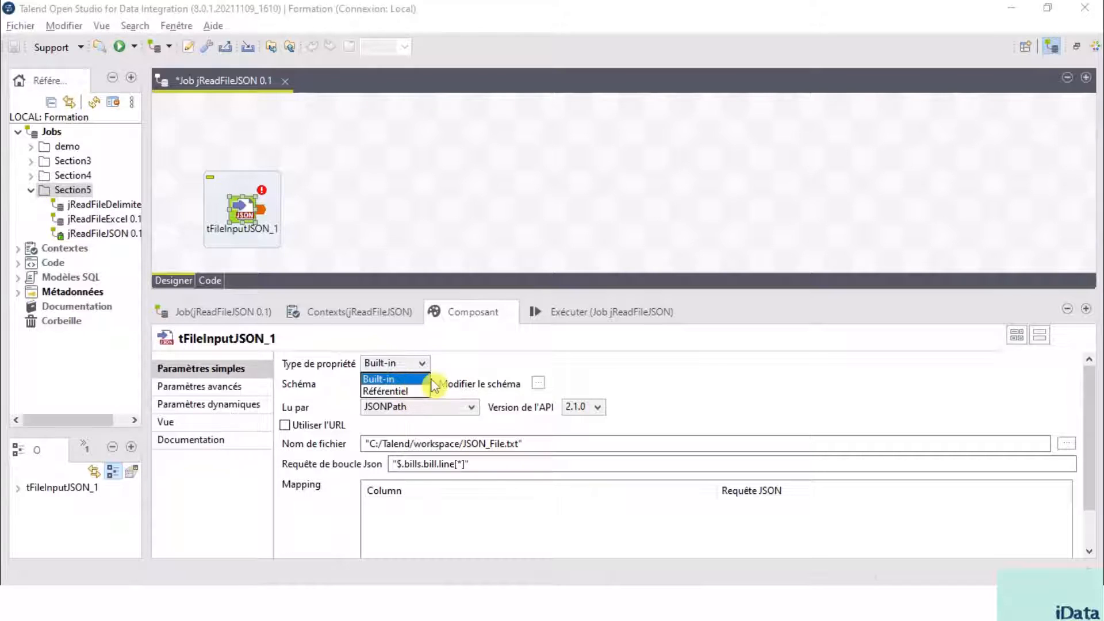
click(471, 367)
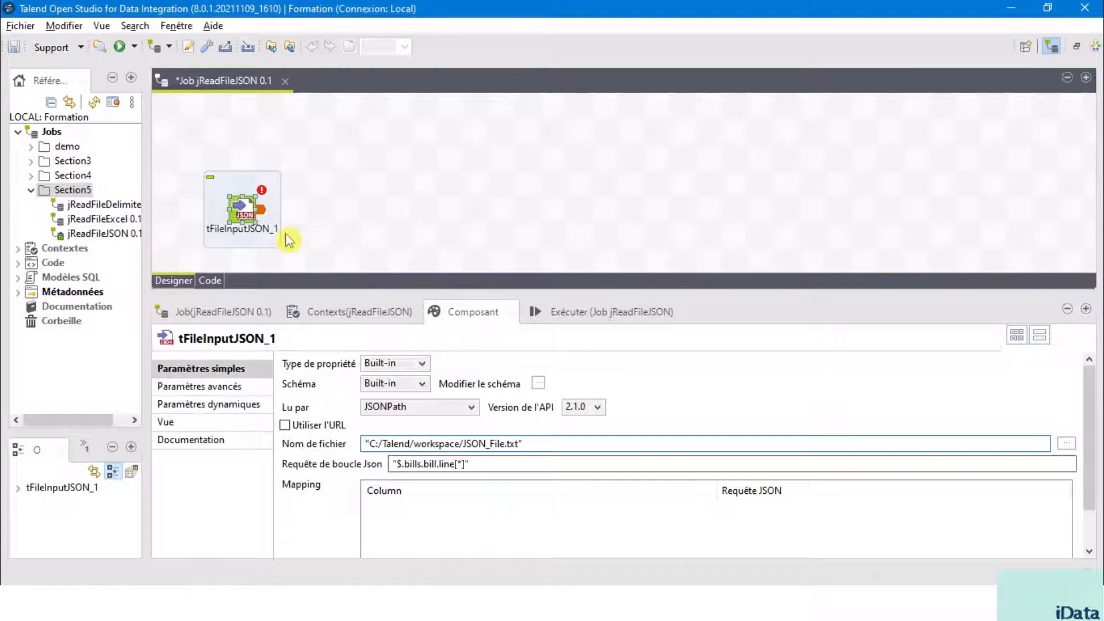
click(423, 363)
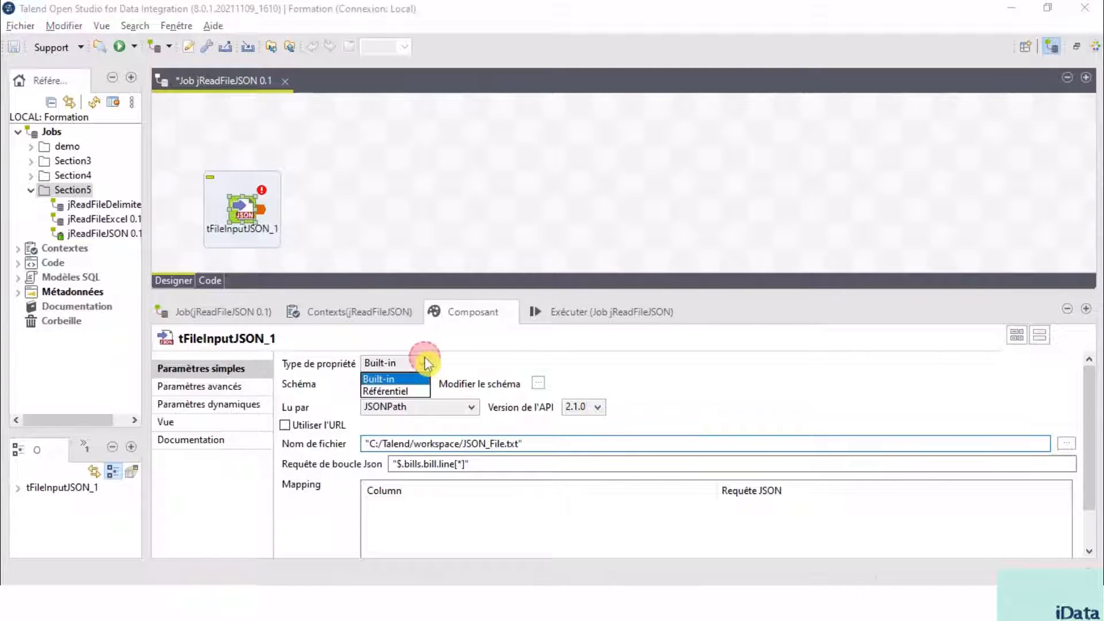
click(405, 392)
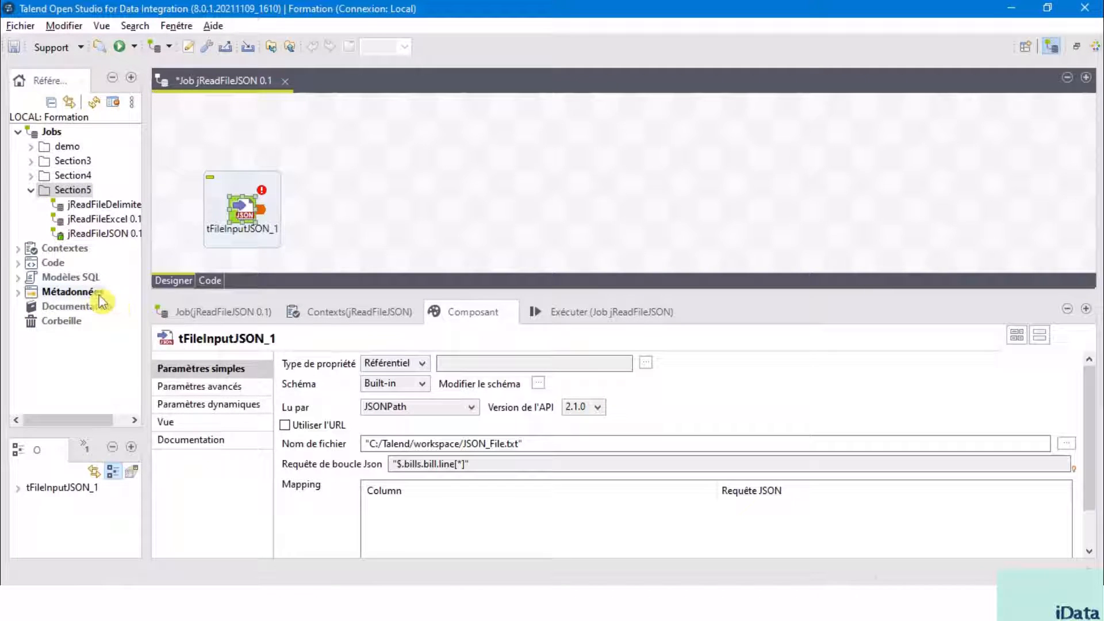
click(422, 365)
click(408, 380)
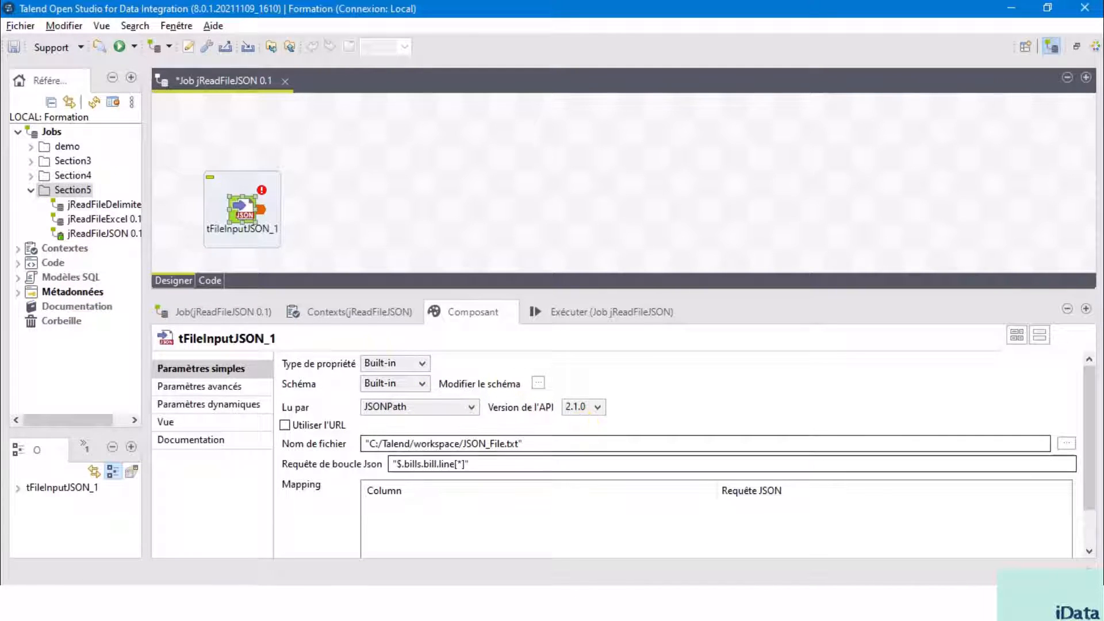
Switch to student.json in Notepad++ and examine the attributes keys, such as OBJECTID and AreaID, in the features array
click(788, 598)
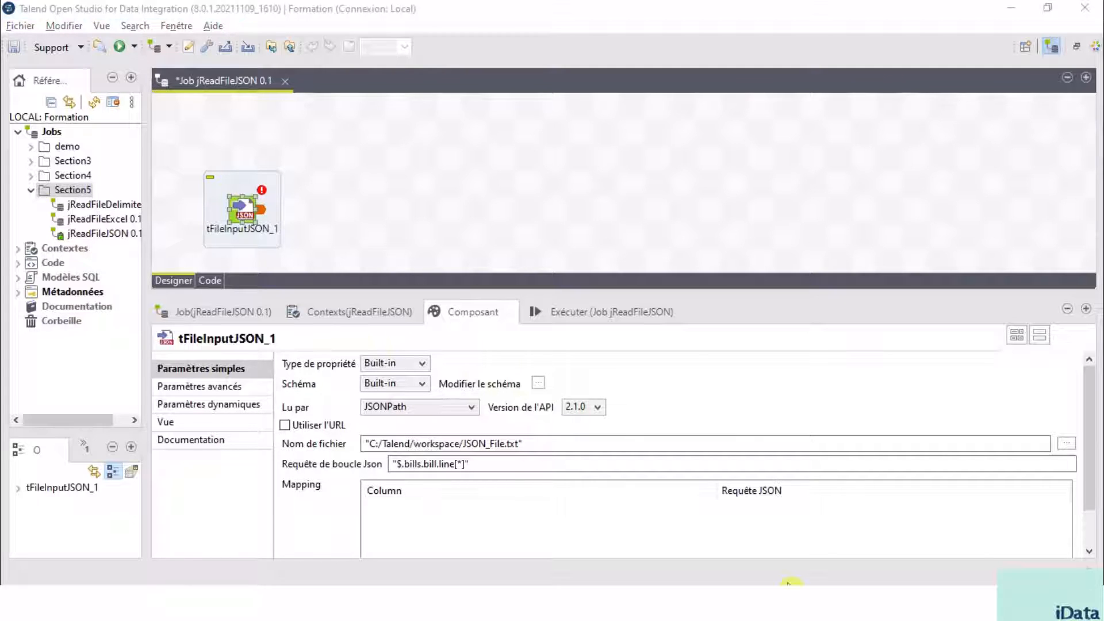
scroll(209, 297, down, 20)
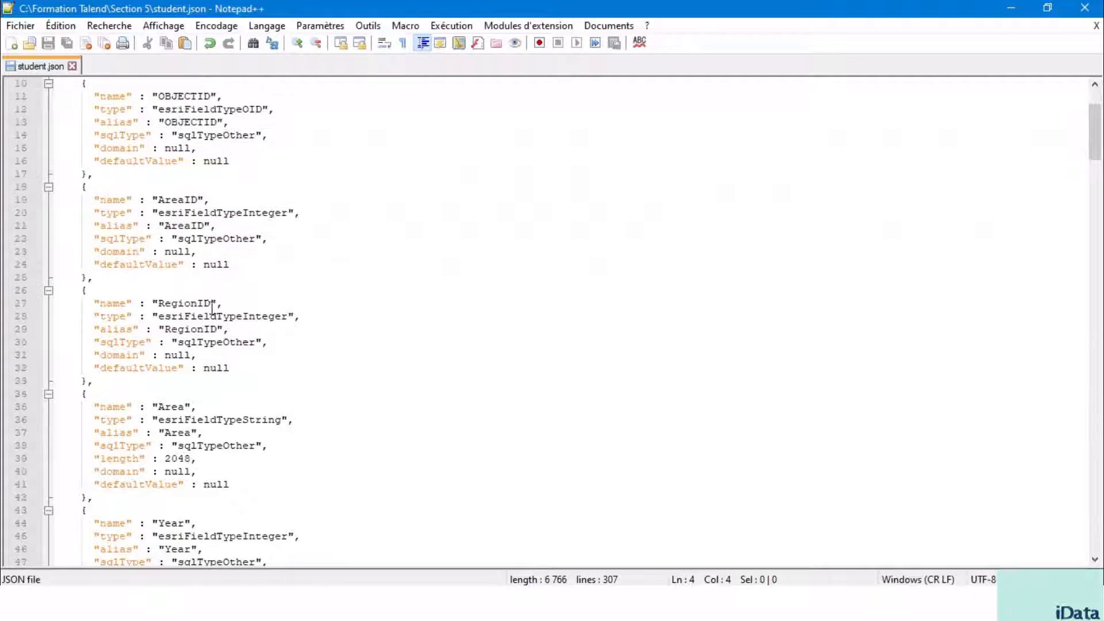
scroll(224, 333, down, 4)
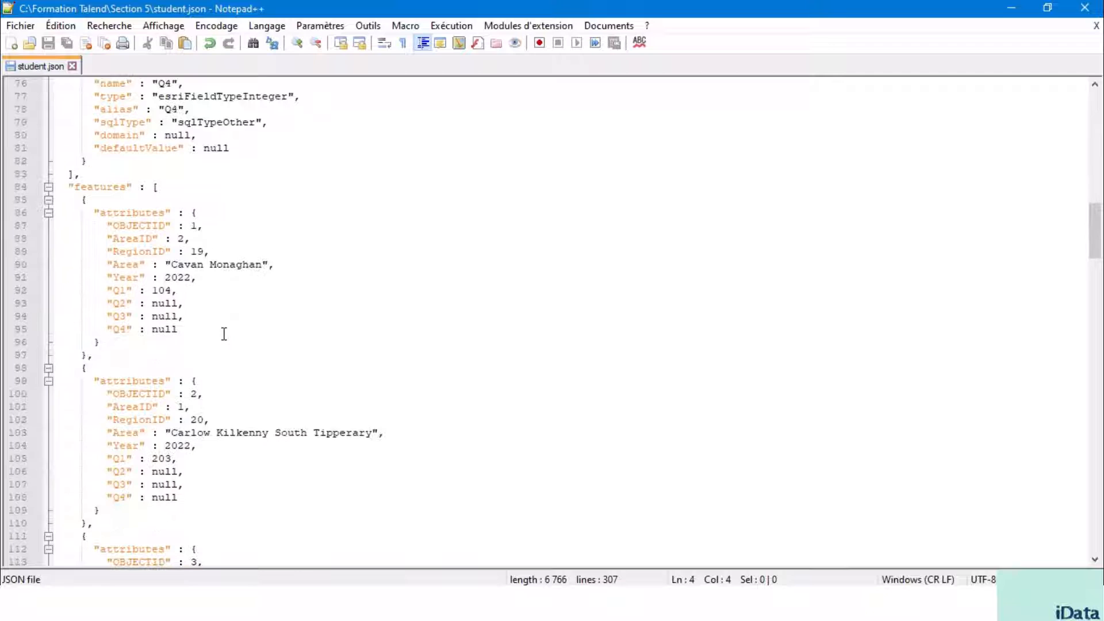
scroll(200, 316, down, 2)
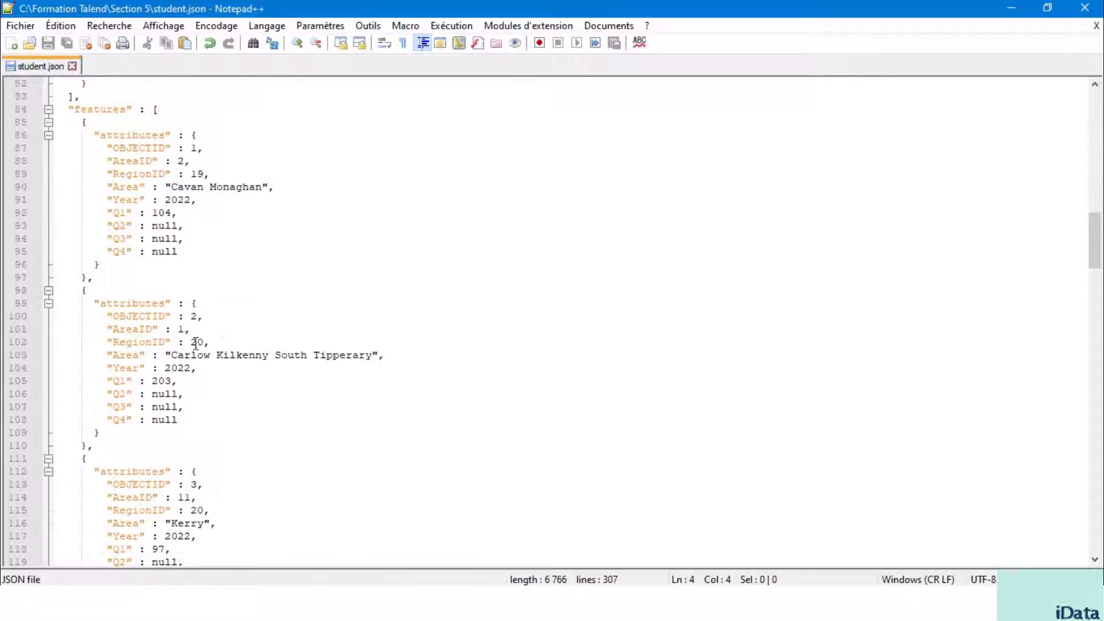
double_click(151, 305)
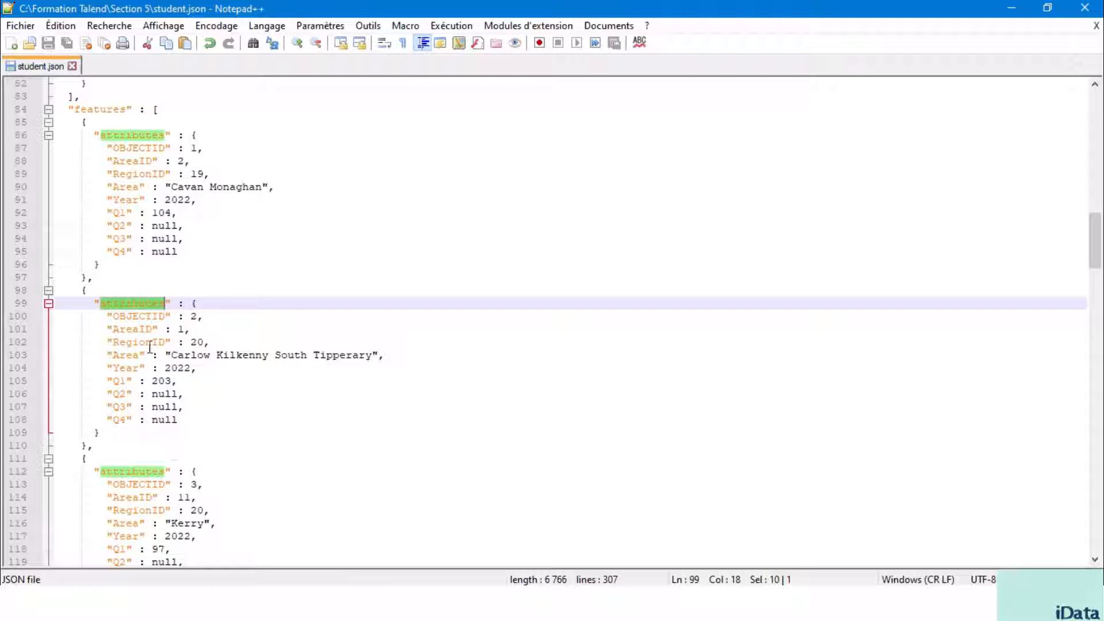
click(140, 317)
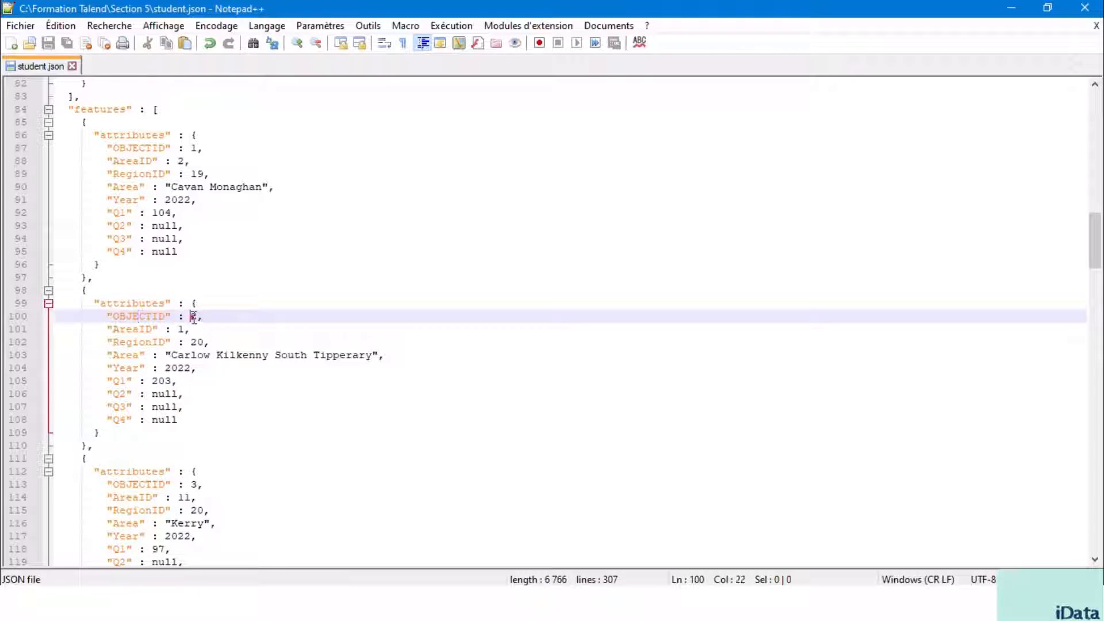
double_click(141, 317)
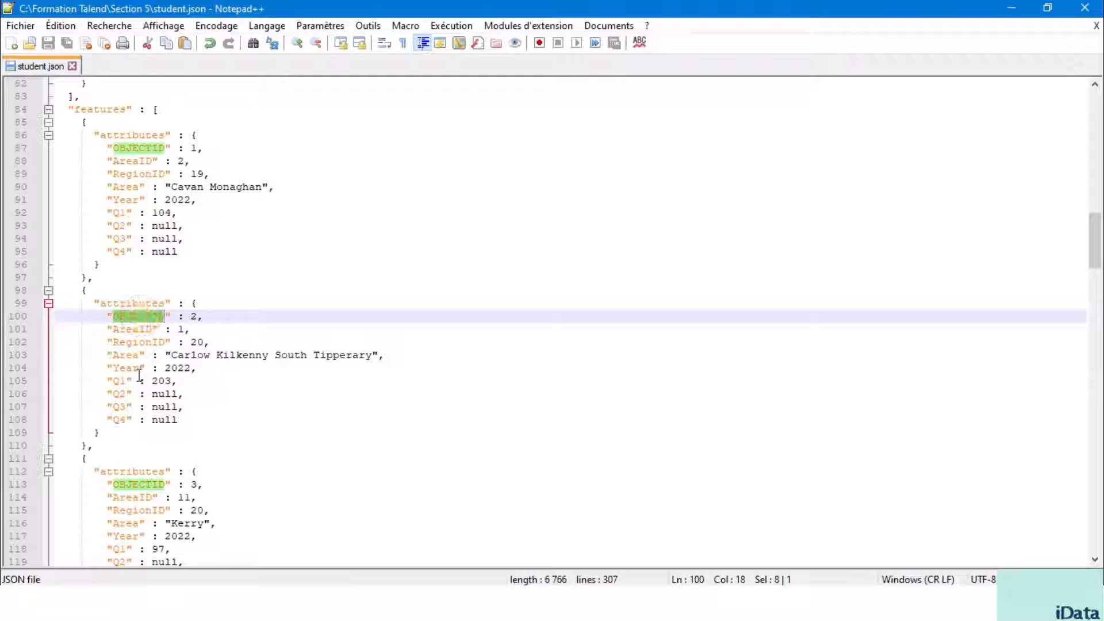
click(135, 329)
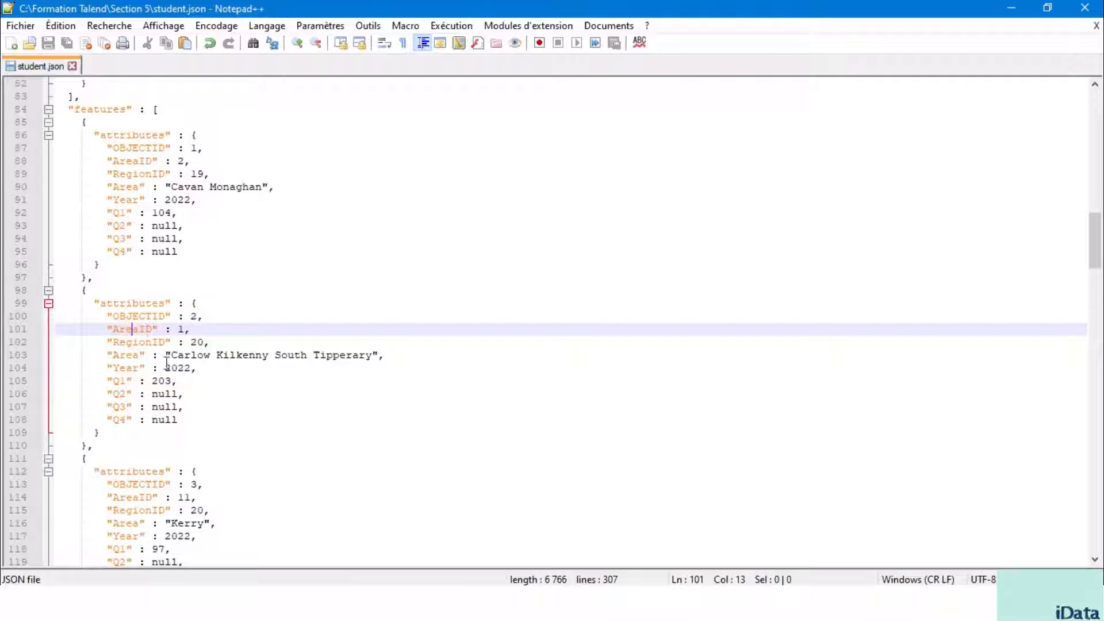
Back in Talend, define the tFileInputJSON_1 schema: Integer columns OBEJECTID, AreaID, RegionID, Year, Q2, Q3, Q4; String Area; Long Q1
double_click(143, 342)
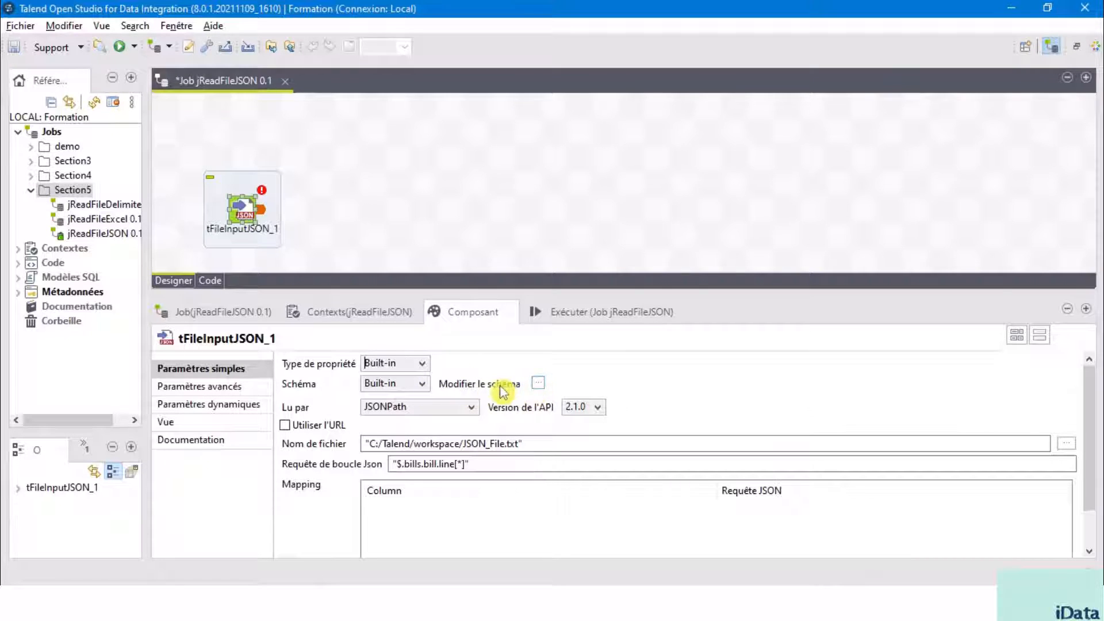
click(539, 384)
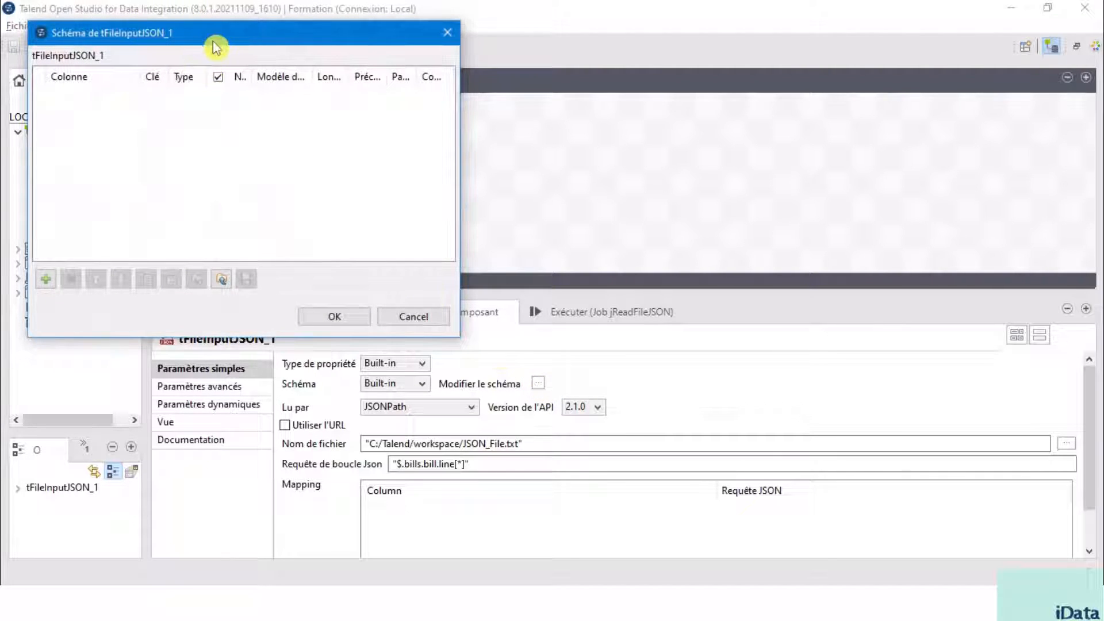
drag(224, 33, 523, 117)
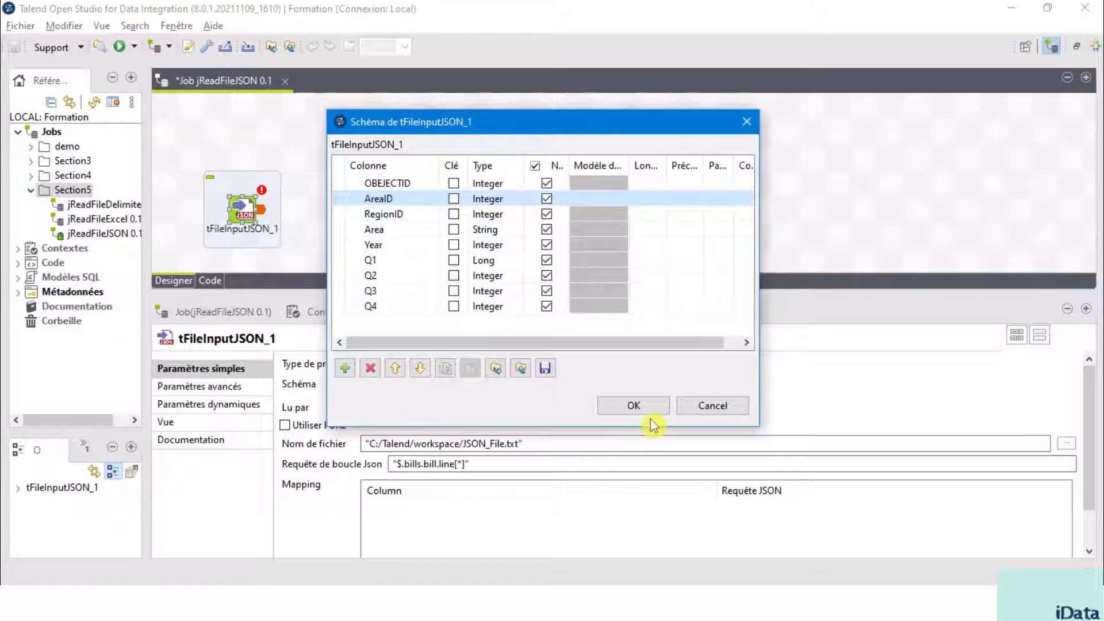
click(634, 406)
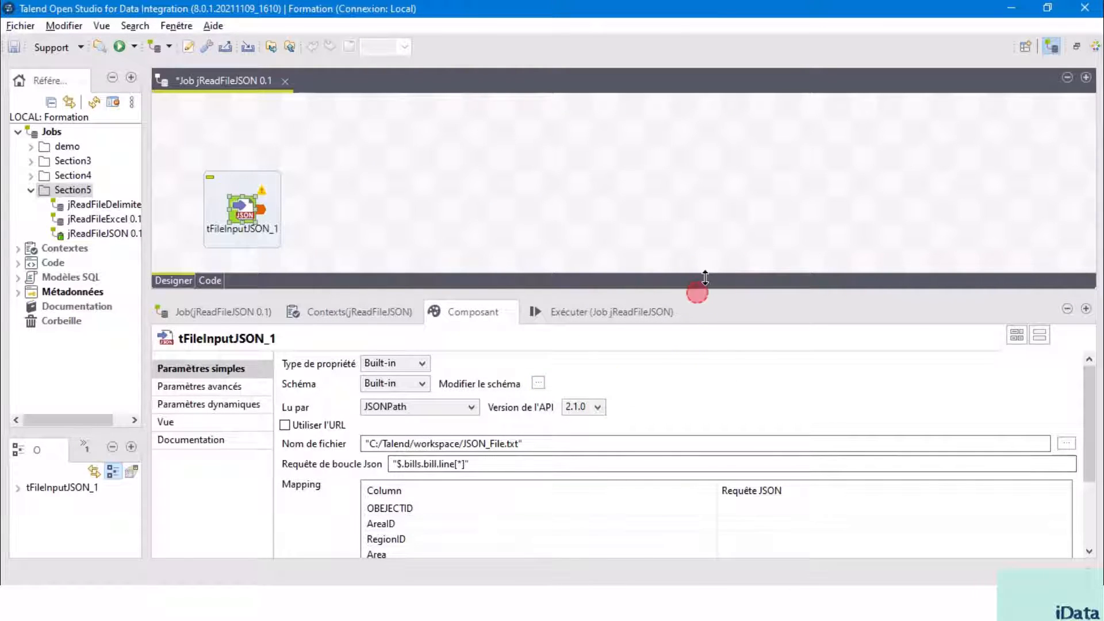
drag(699, 287, 724, 135)
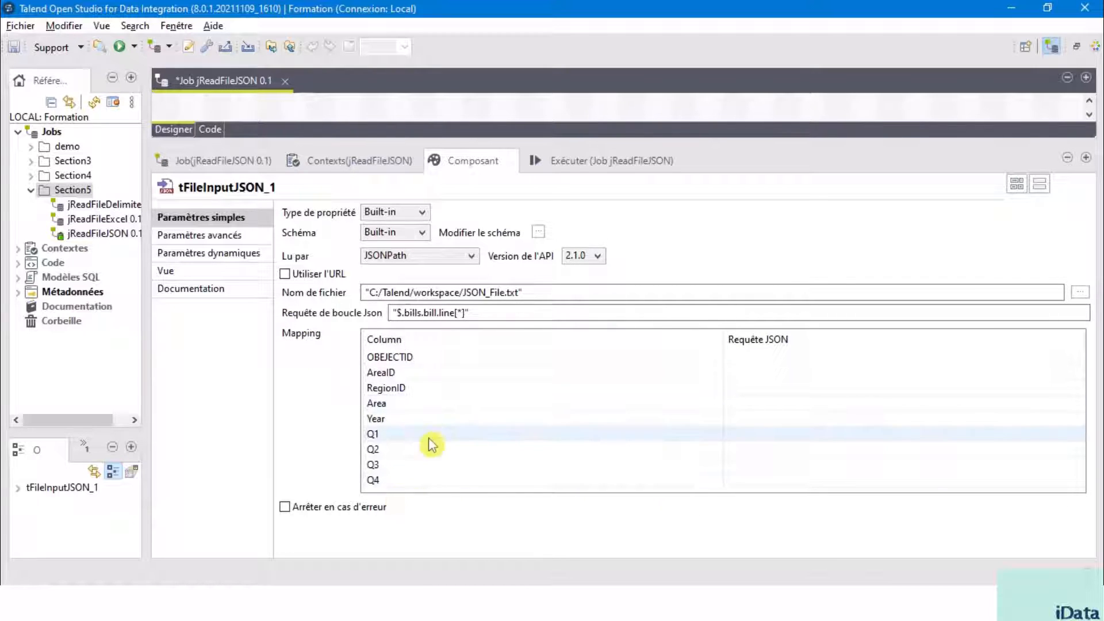
Set the component's file name to "C:/Formation Talend/Section 5/student.json" and select the default JSON loop query text
click(370, 292)
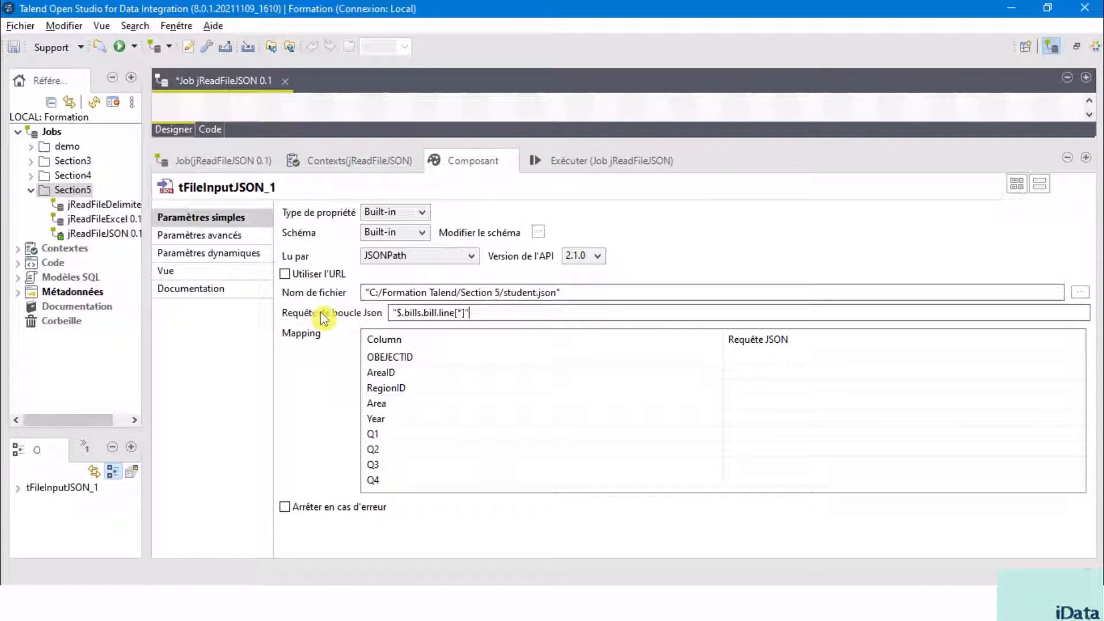
click(424, 312)
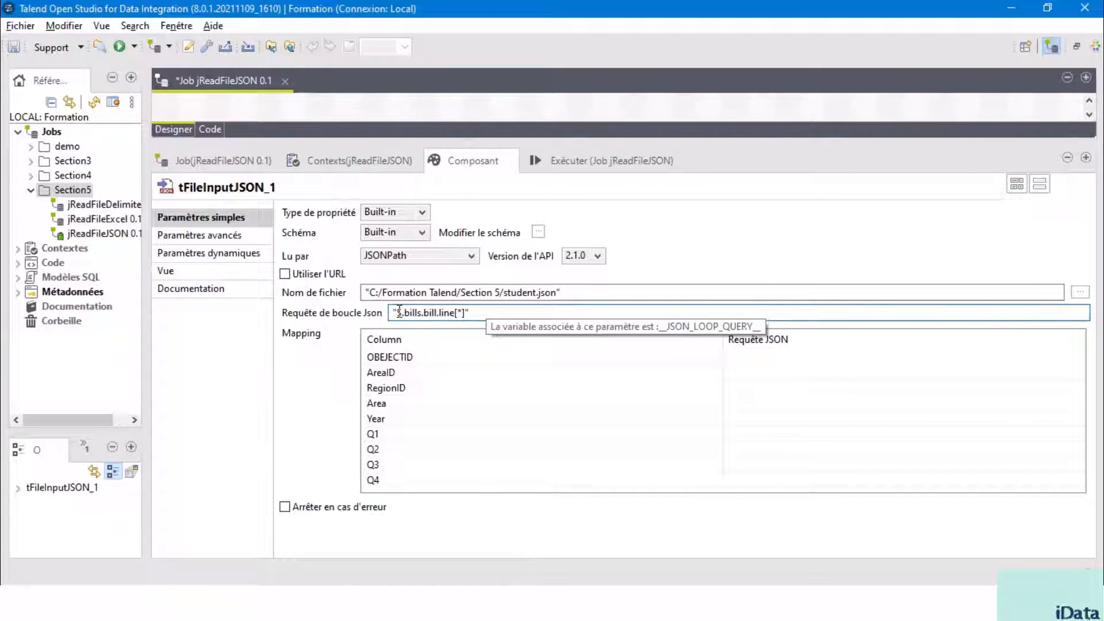
double_click(459, 313)
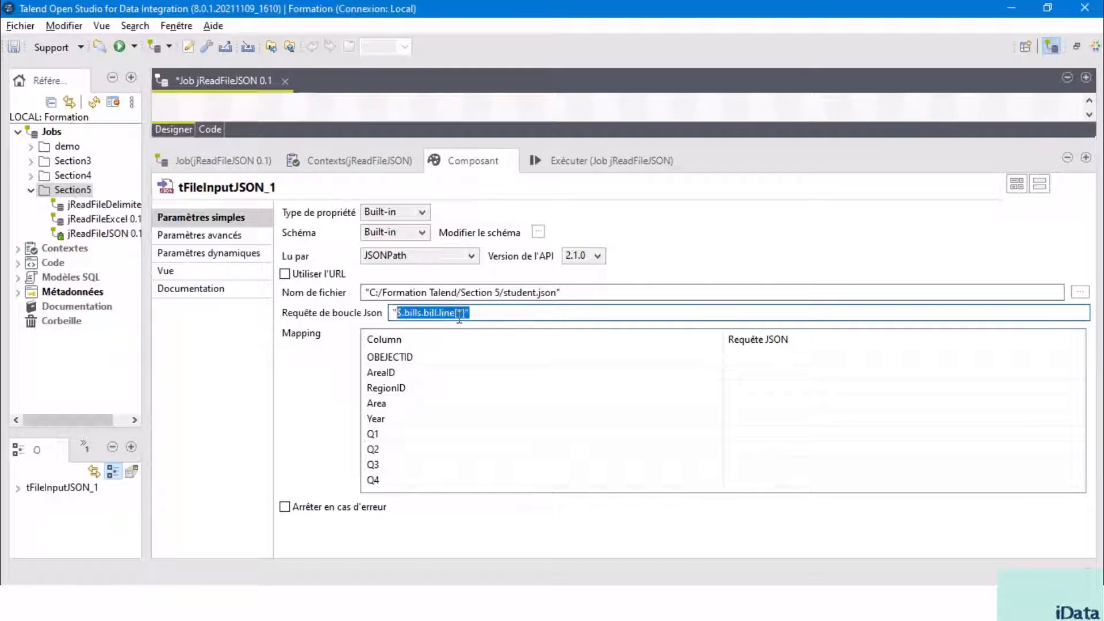
Switch to student.json in Notepad++ and examine how the attributes objects and their keys are nested in the features array
key(alt+Tab)
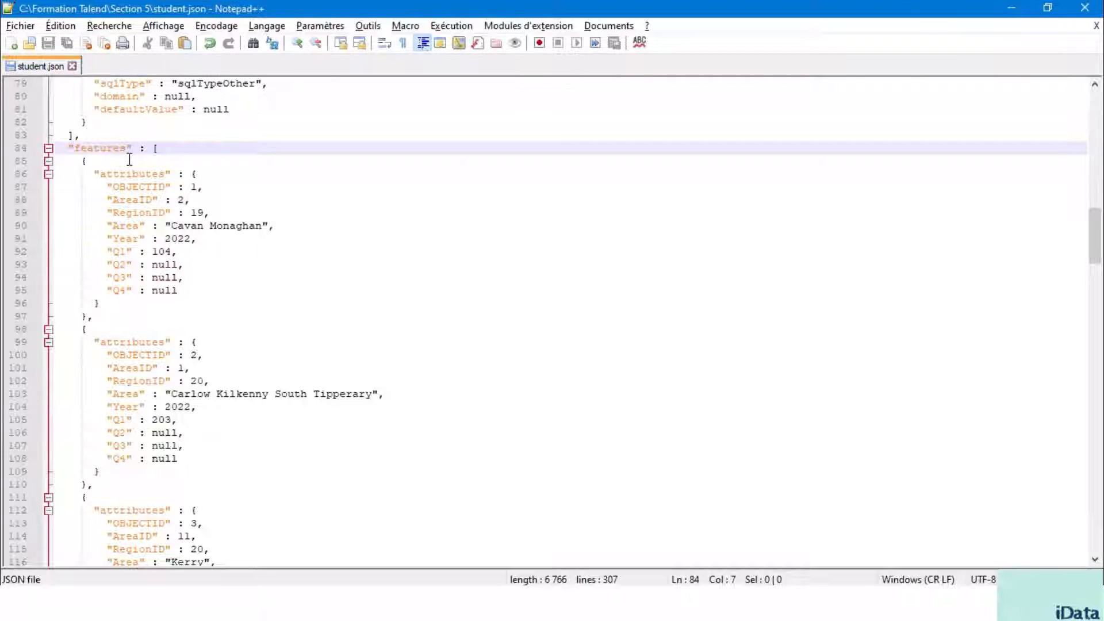
double_click(139, 186)
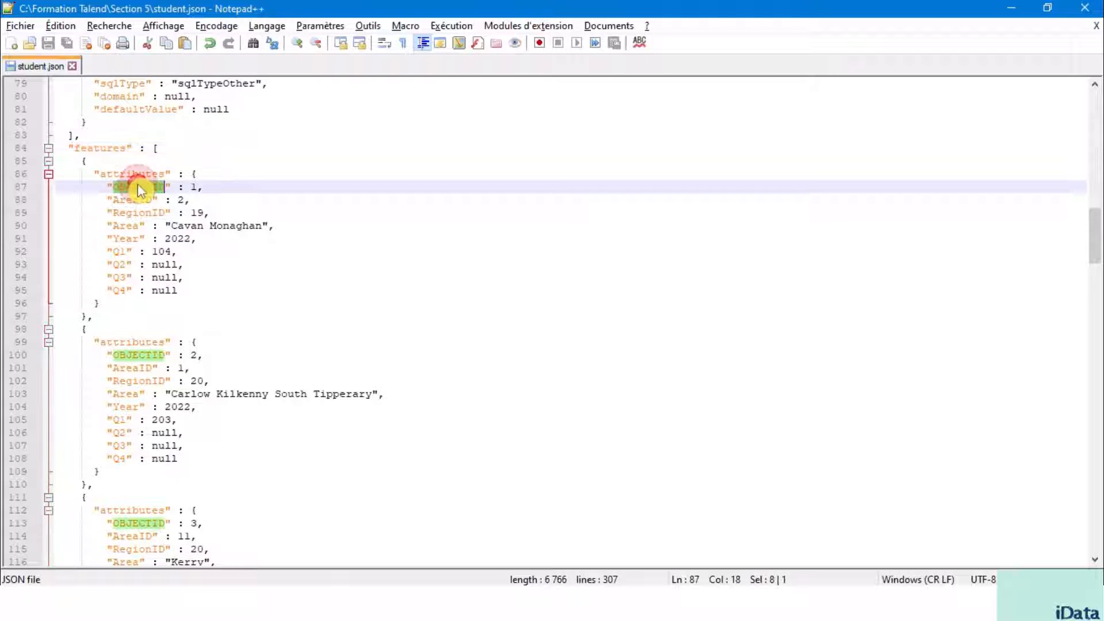
double_click(132, 200)
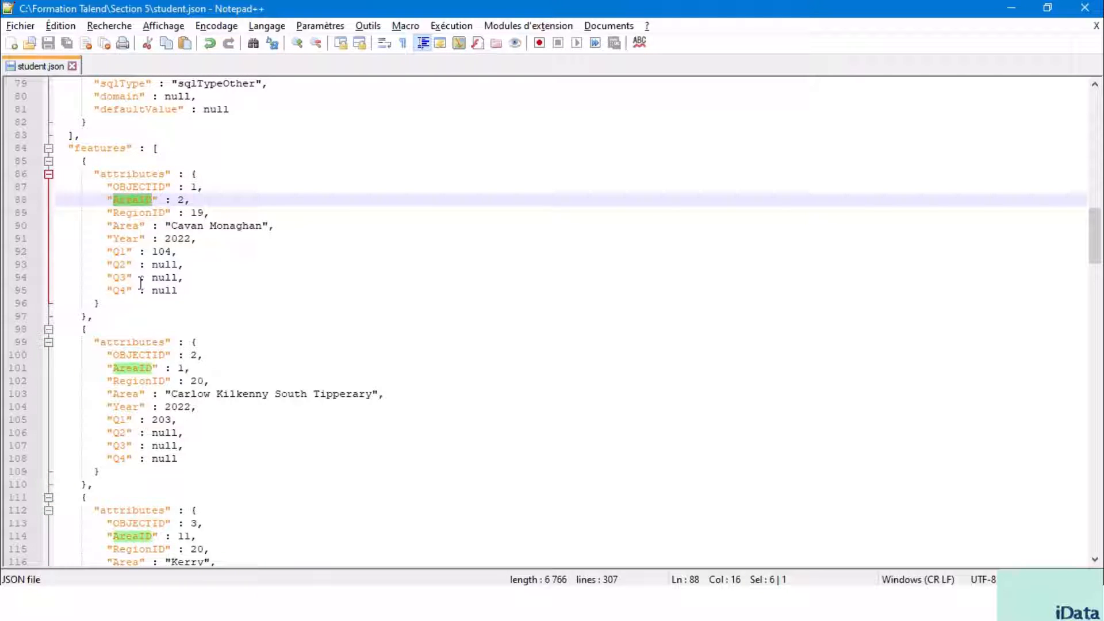
click(220, 174)
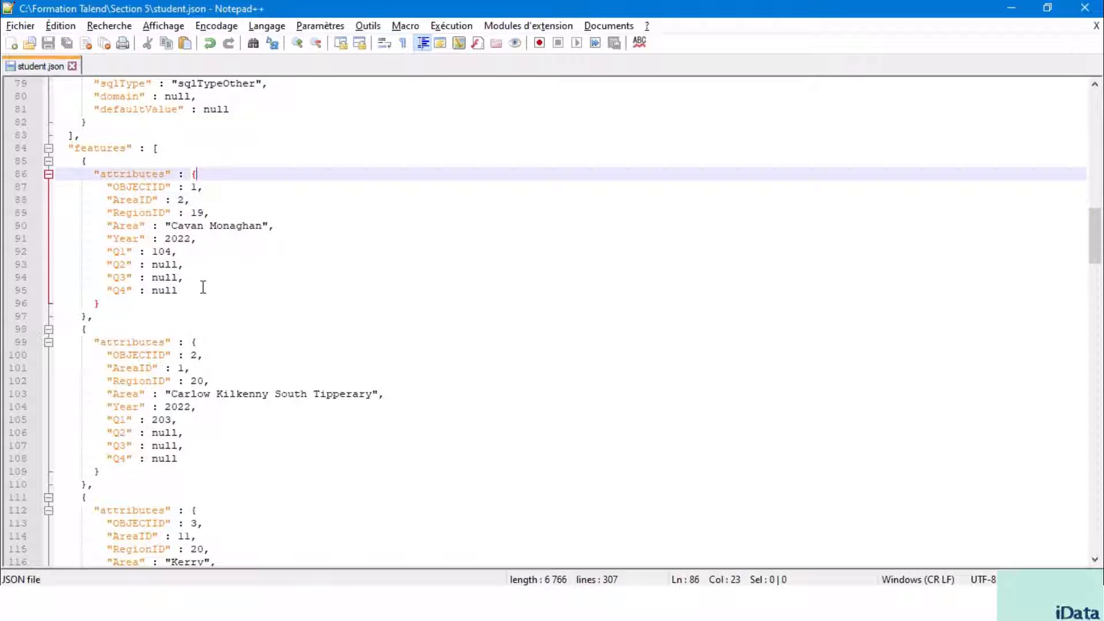
double_click(128, 174)
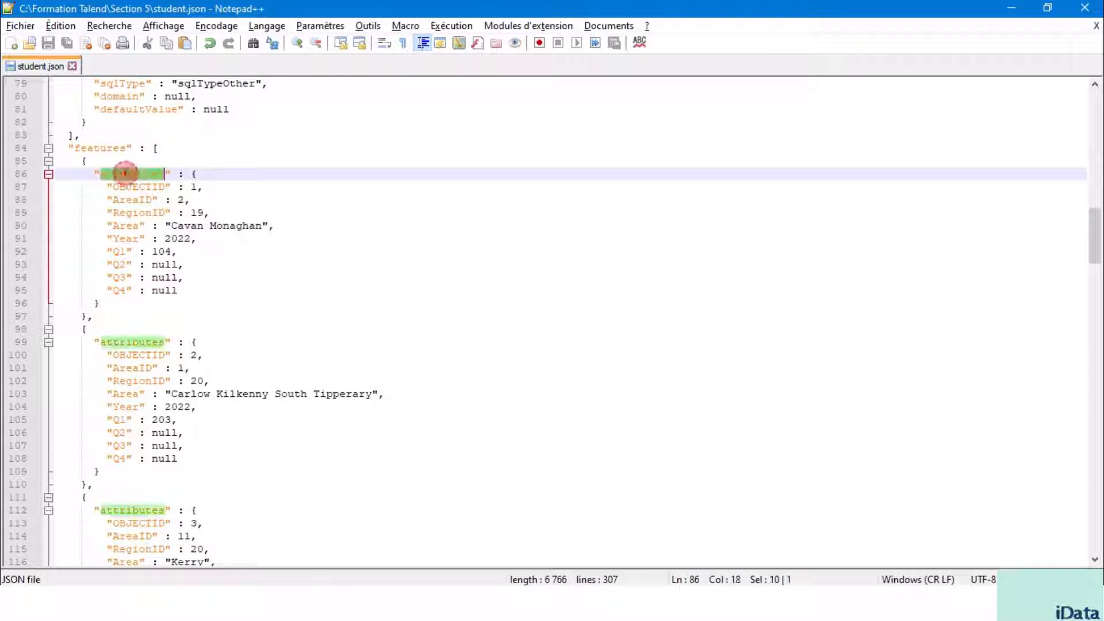
click(158, 151)
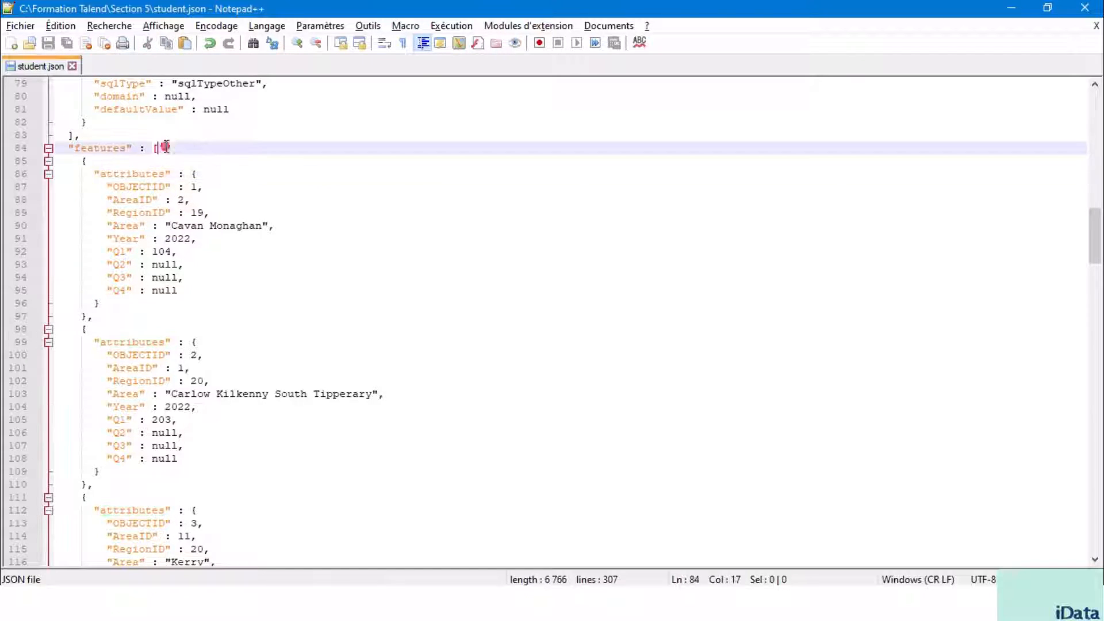
double_click(114, 149)
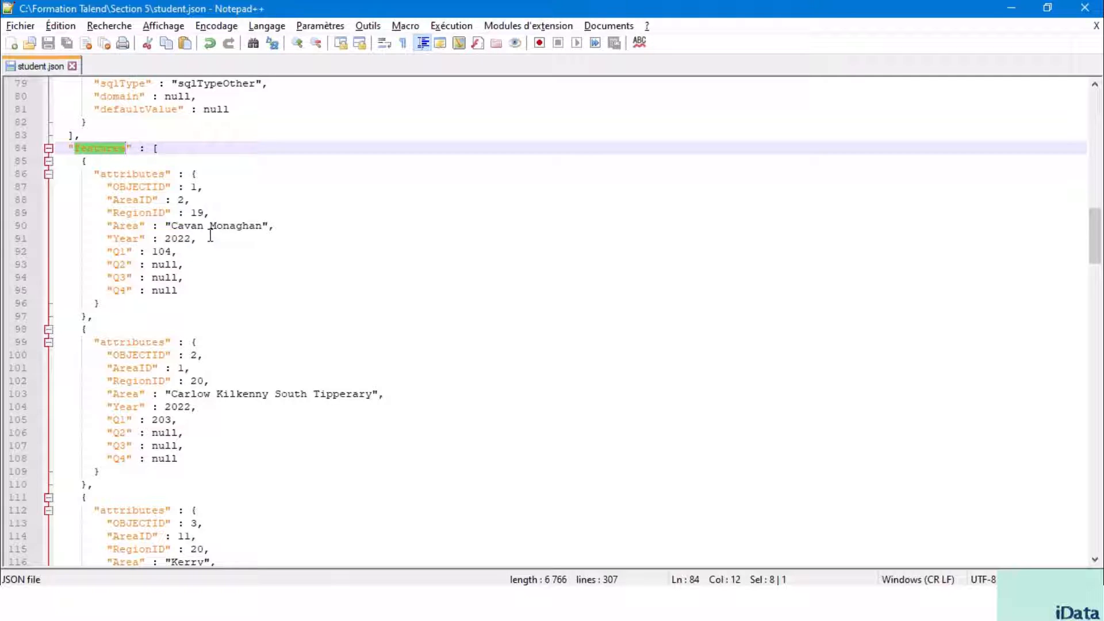
double_click(121, 148)
Return to Talend and set the JSON loop query of tFileInputJSON_1 to "$.features[*].attributes"
key(alt+Tab)
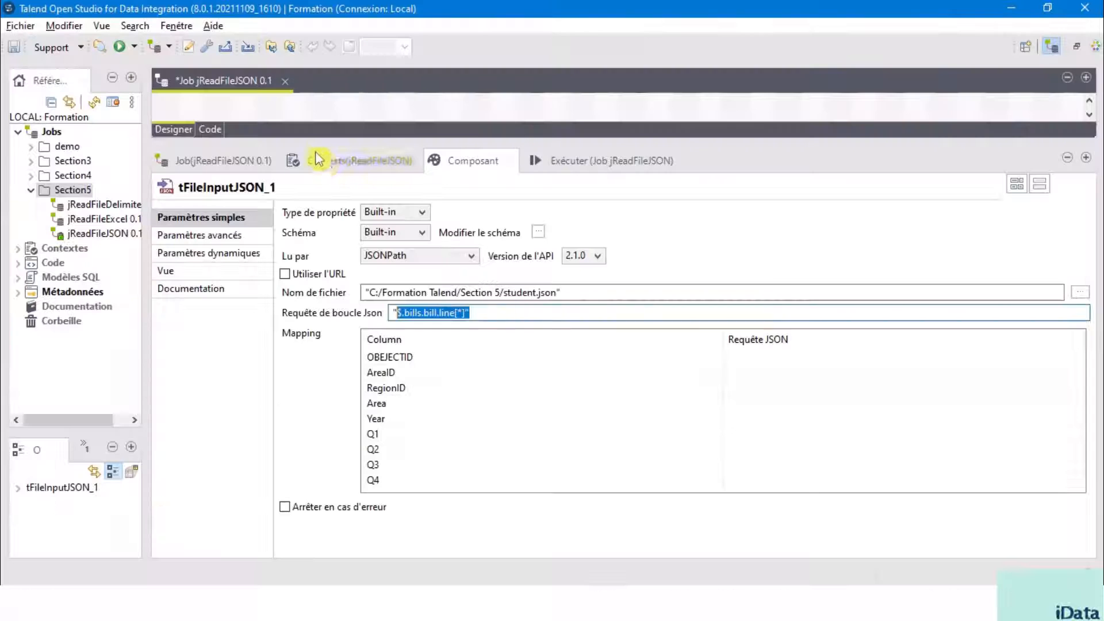
click(403, 312)
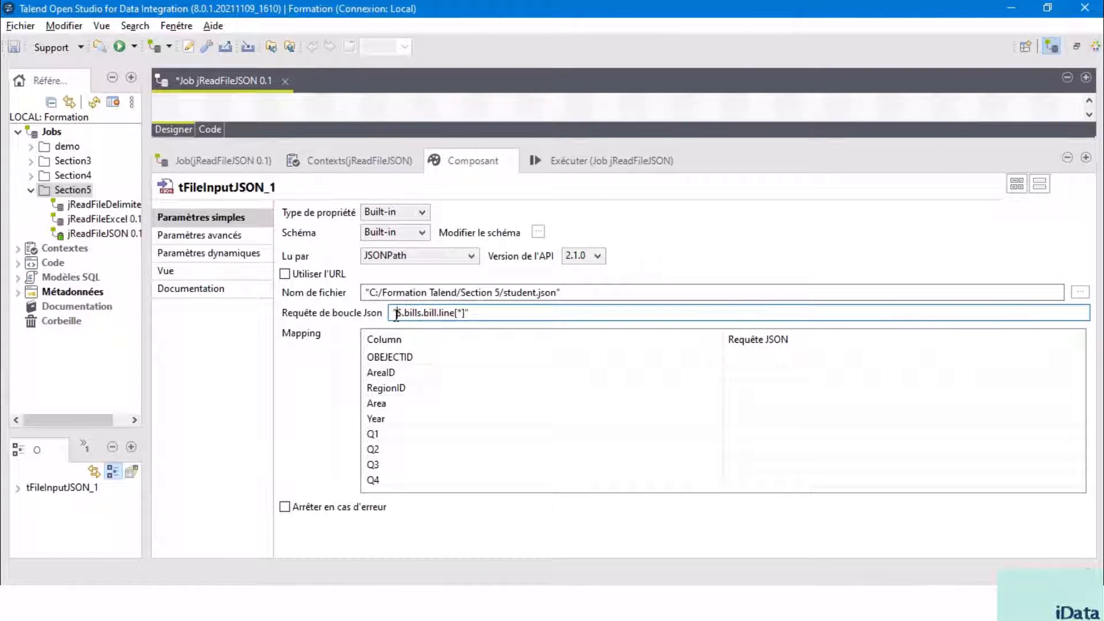
key(shift+Left)
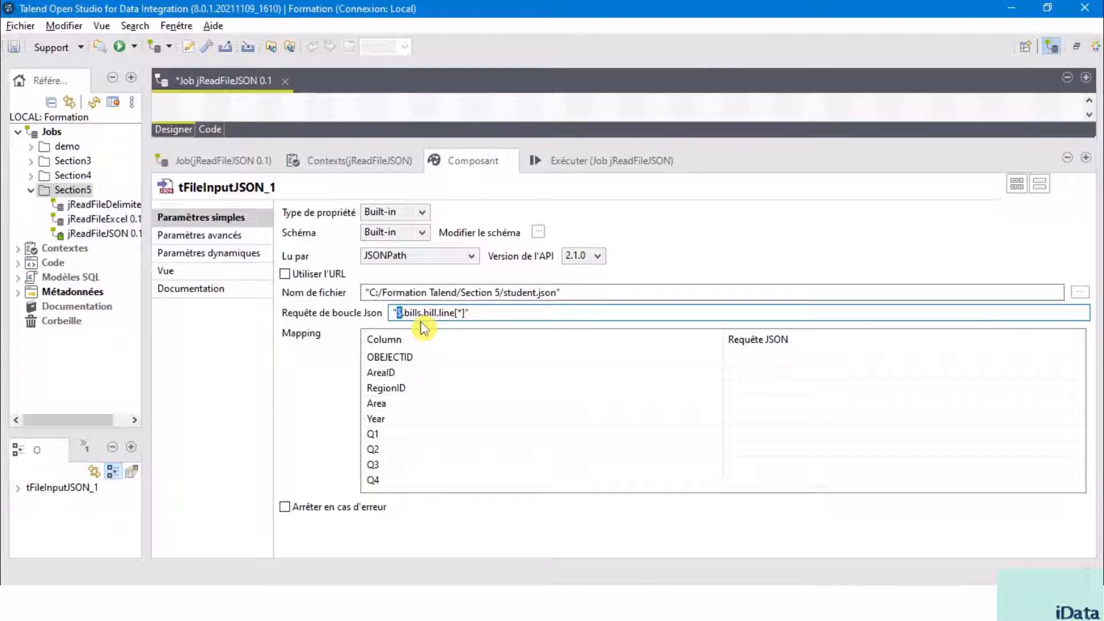
click(404, 313)
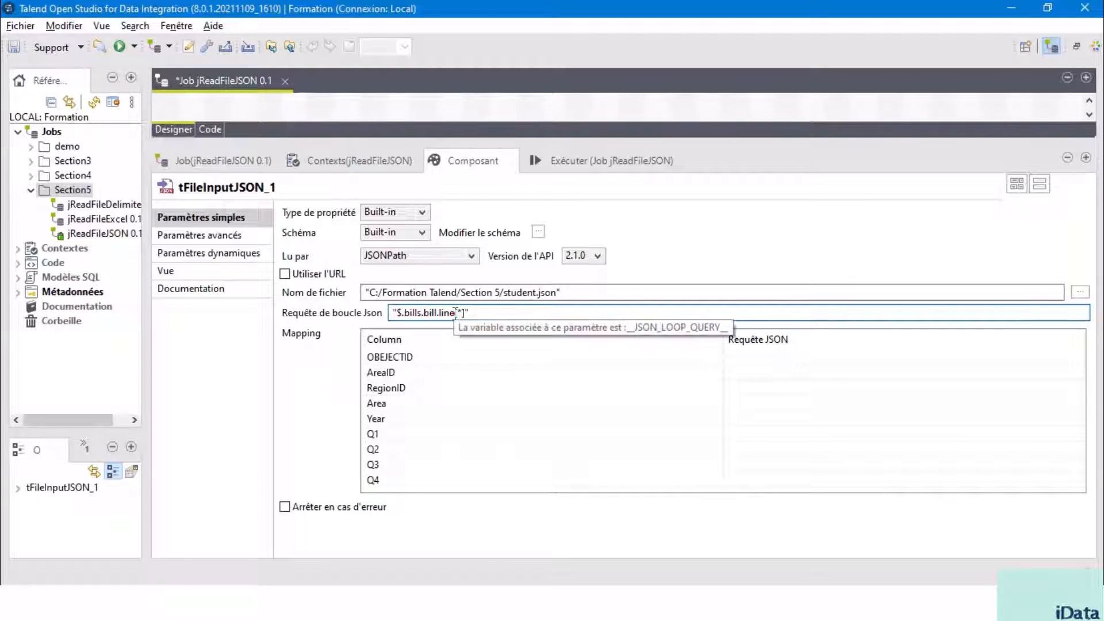
drag(397, 313, 455, 314)
text(features[*].attributes)
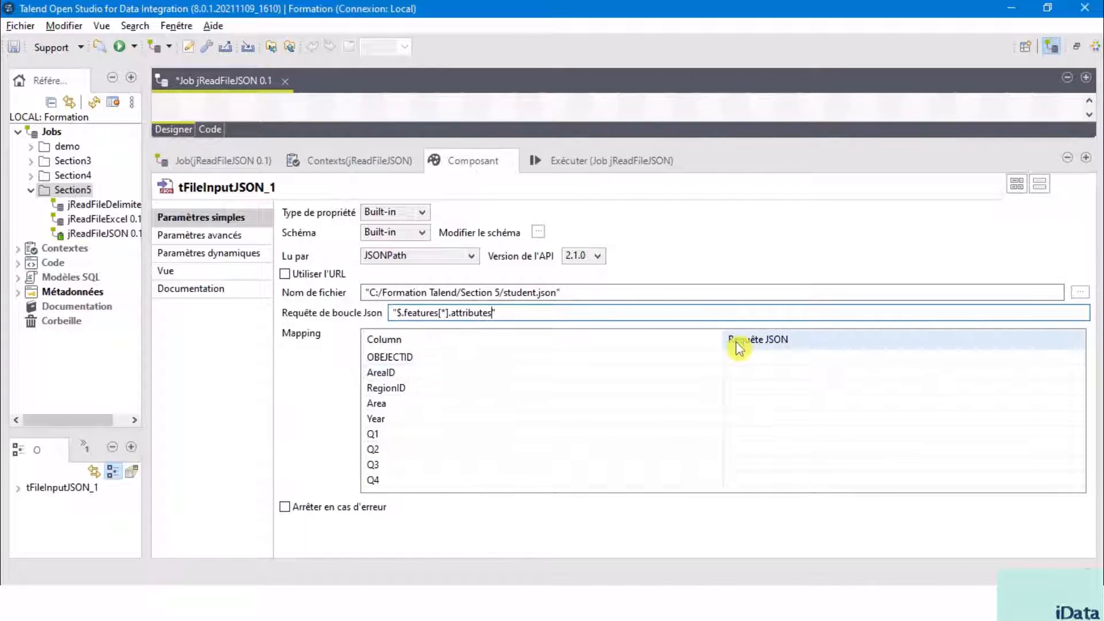
Map the schema columns to the JSON queries "OBJECTID", "AreaID", "RegionID", "Area", "Year", "Q1", "Q2", "Q3" and "Q4"
drag(727, 338, 637, 338)
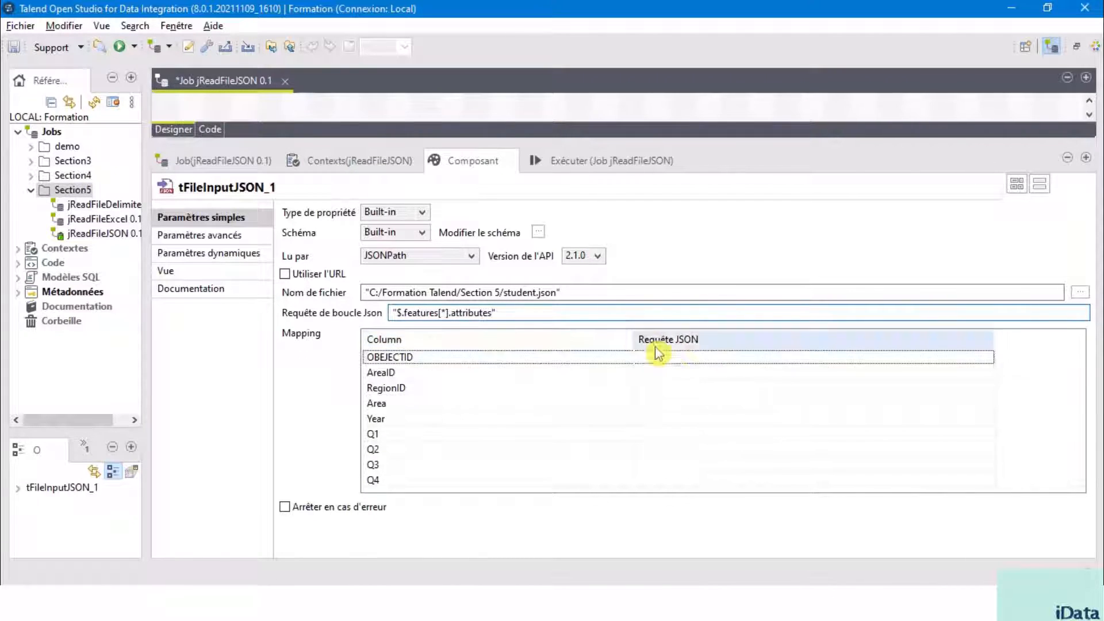
click(684, 368)
text("OBJECTID")
click(454, 374)
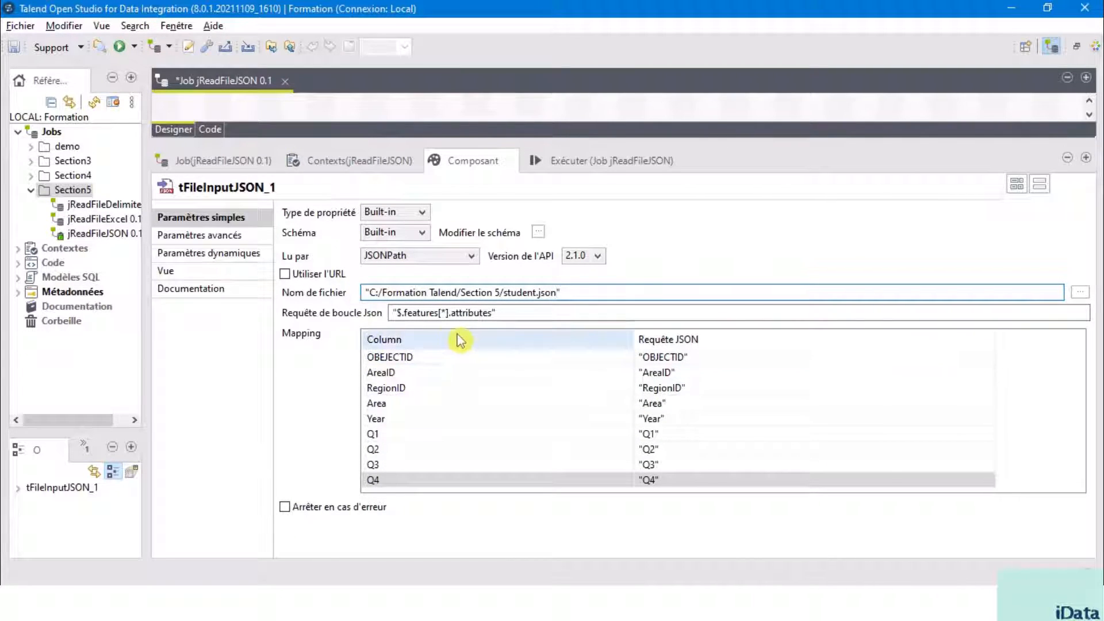
Enlarge the design canvas and add a tLogRow component beside tFileInputJSON_1
drag(470, 143, 429, 319)
click(488, 231)
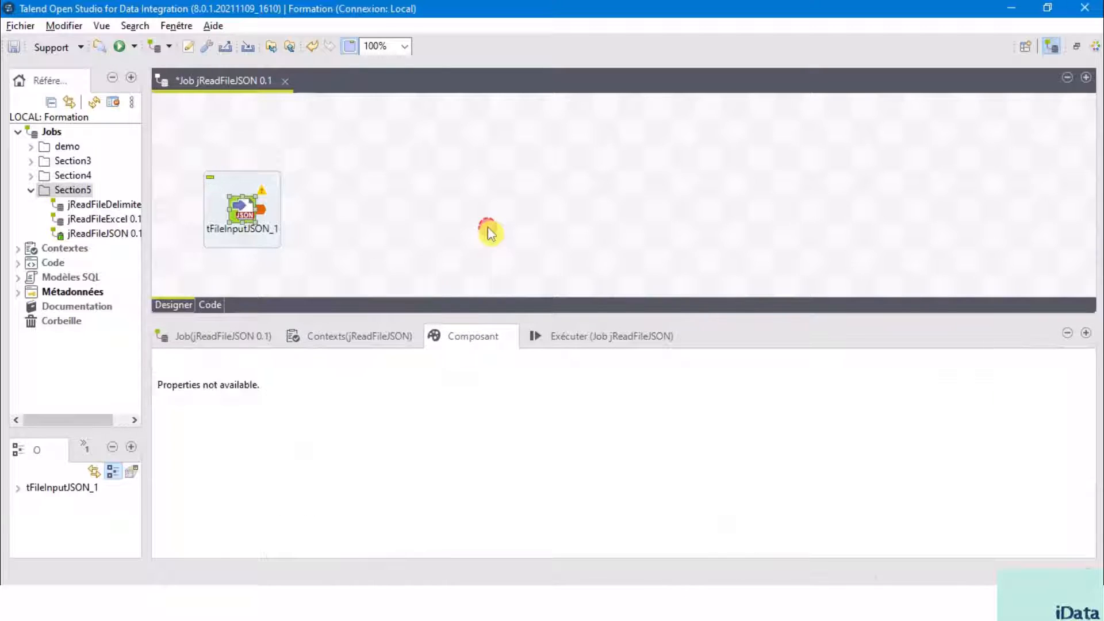
text(tlo)
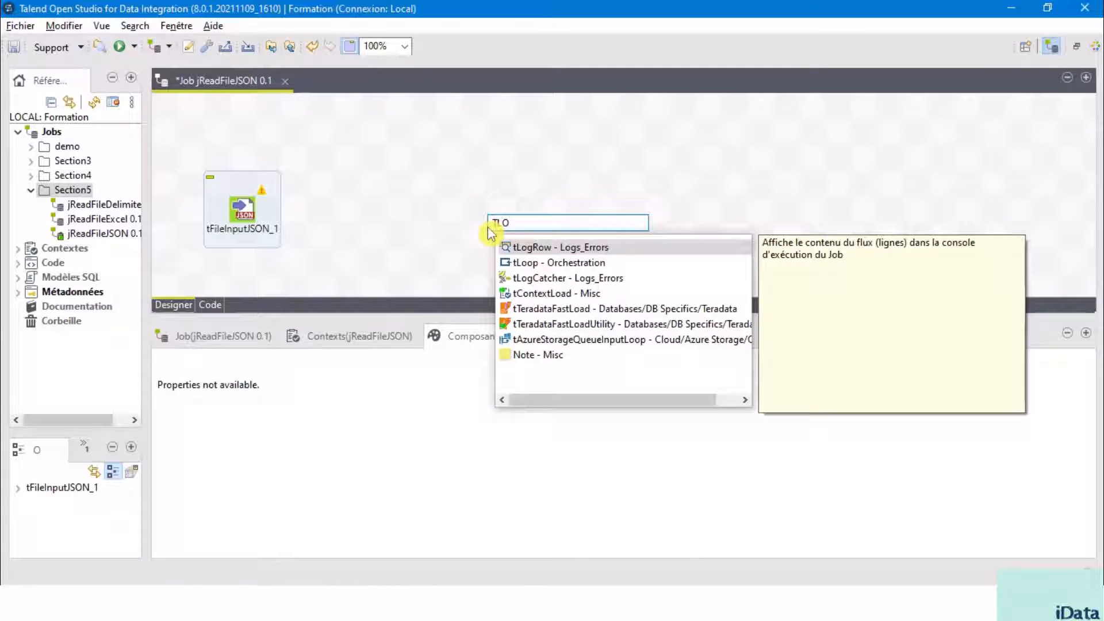
double_click(523, 246)
drag(489, 230, 410, 205)
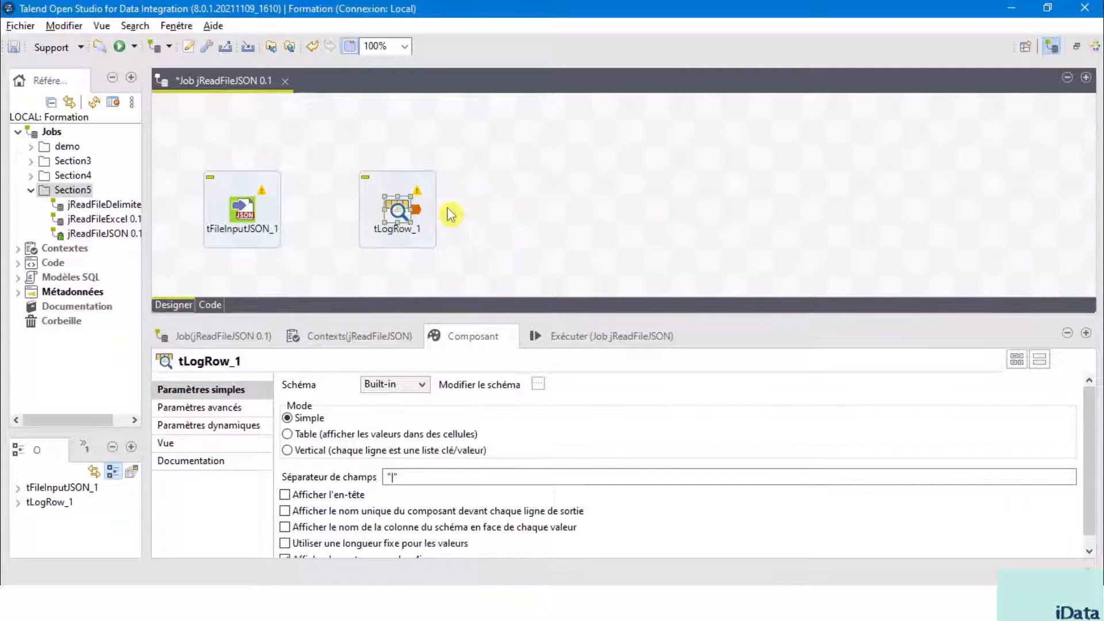
Connect tFileInputJSON_1 to tLogRow_1 with a main (Principal) row link
click(246, 217)
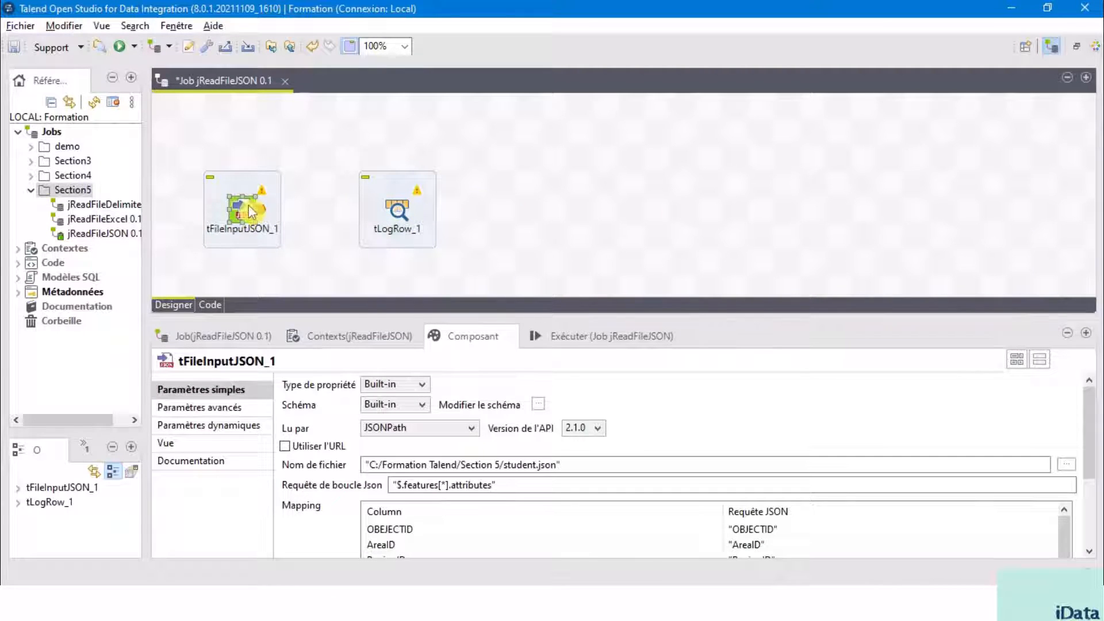
right_click(246, 210)
mouse_move(327, 219)
click(543, 217)
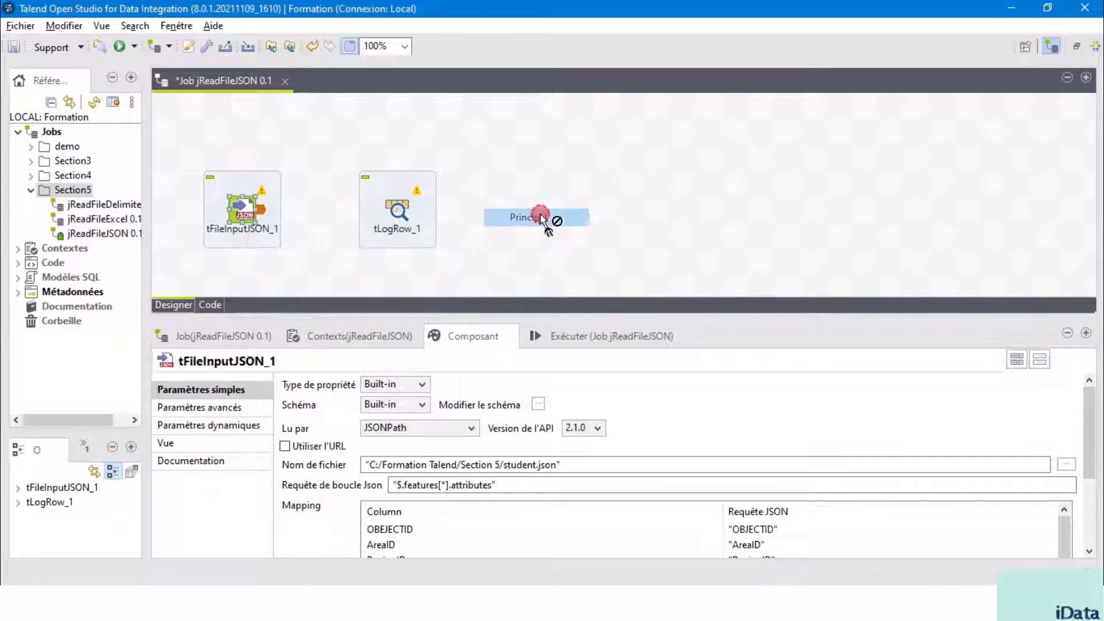
click(402, 212)
click(519, 236)
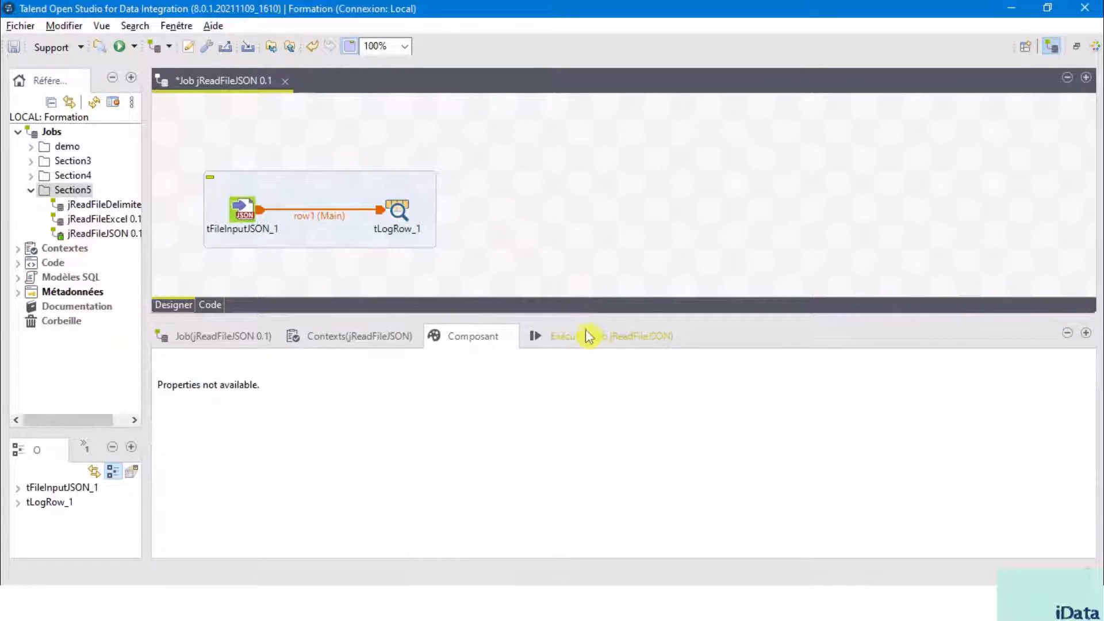
Run the jReadFileJSON job and show the settings of tFileInputJSON_1 to check its output variables in the outline
click(586, 336)
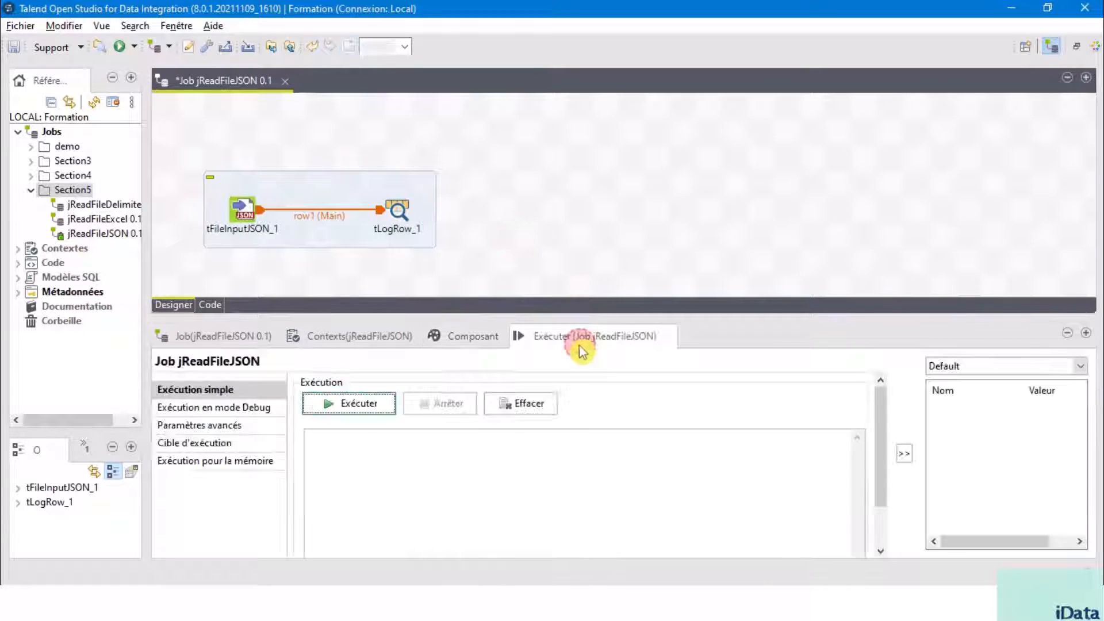
click(356, 410)
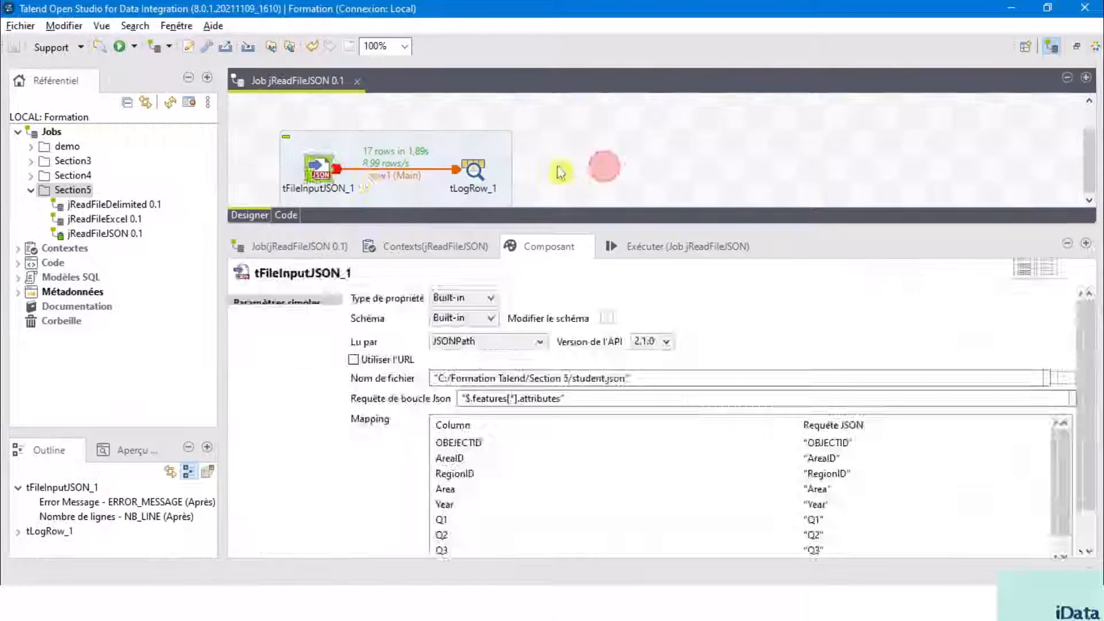
click(560, 173)
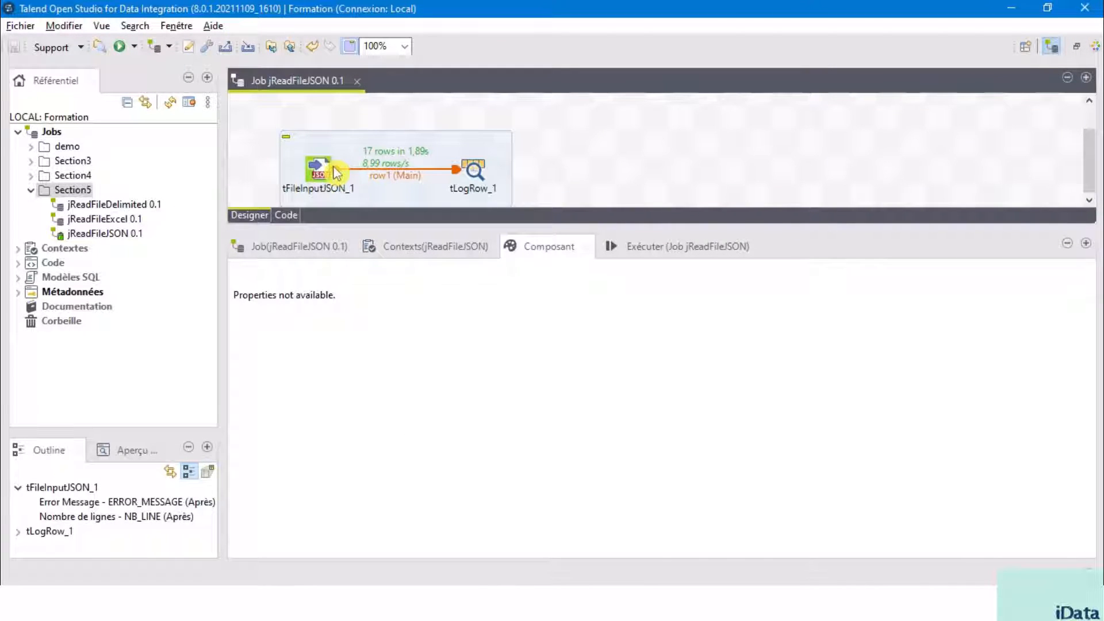
click(335, 172)
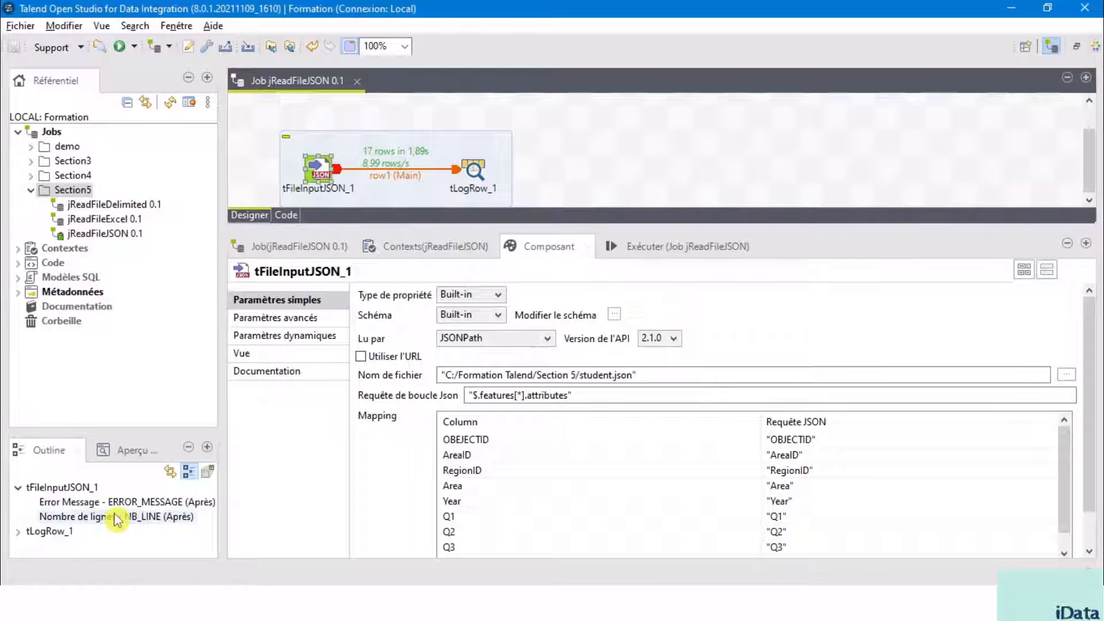
Add a tJava component to the design canvas beside tLogRow_1
click(593, 166)
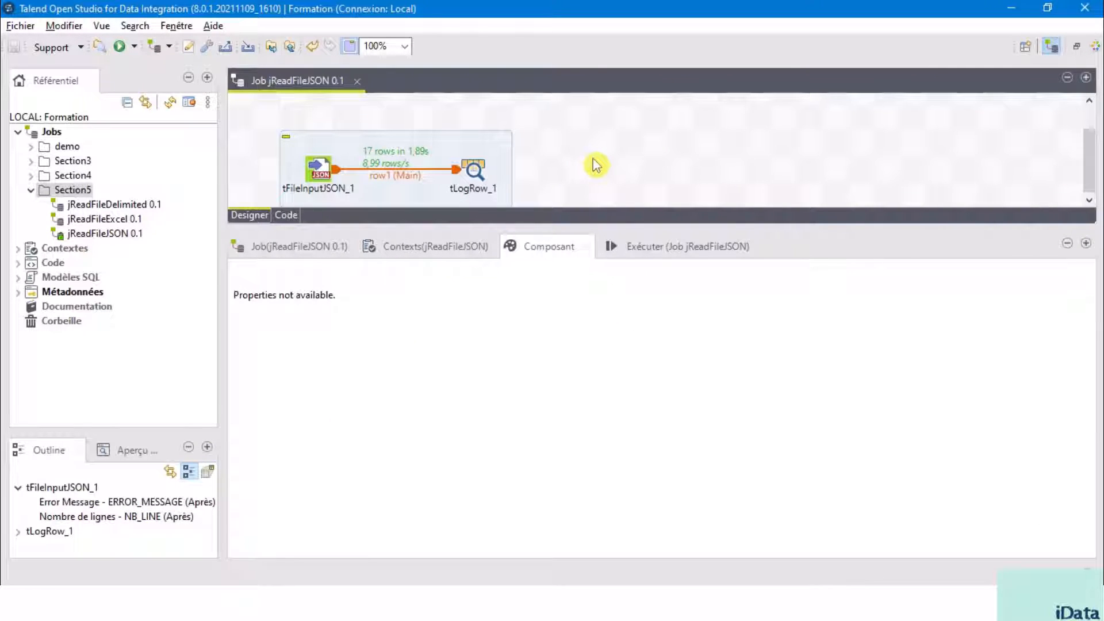
text(tJAV)
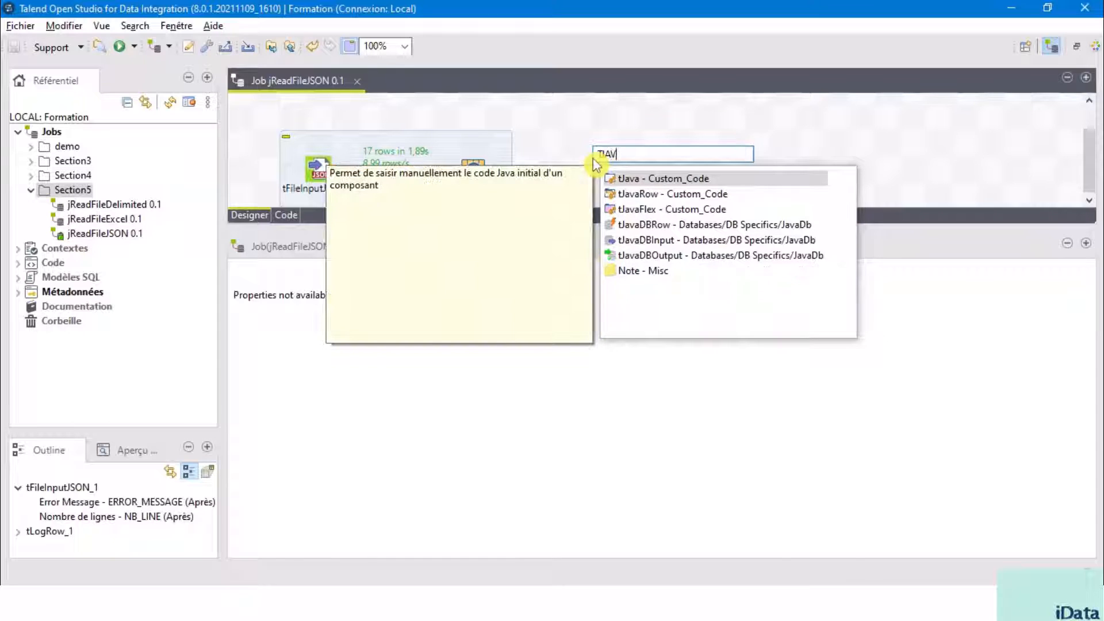
double_click(631, 178)
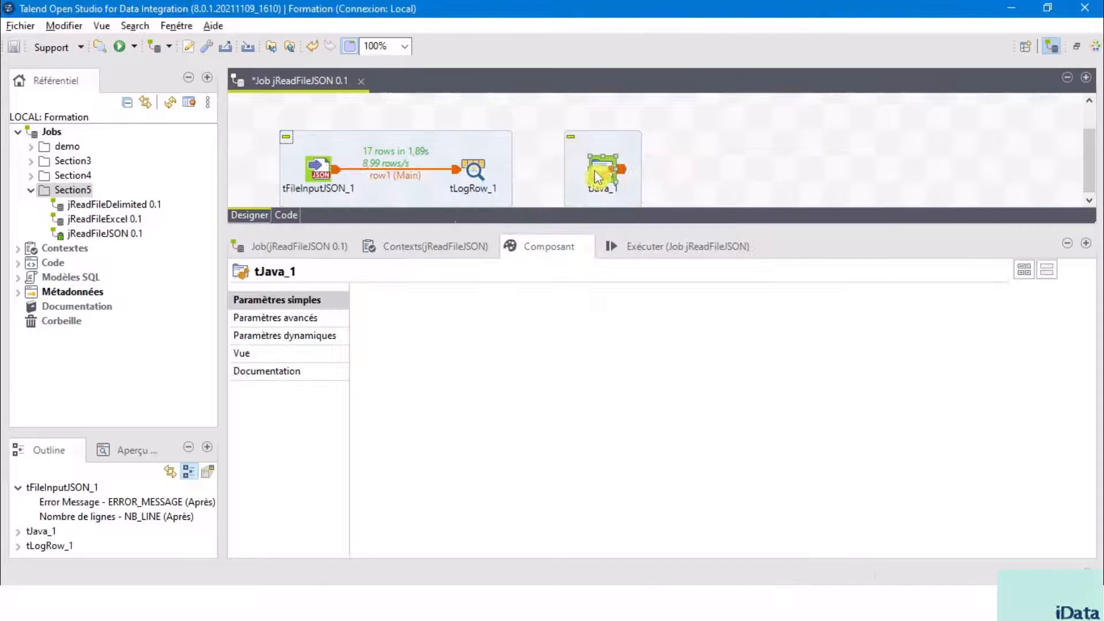
Replace the default code of tJava_1 with the Nombre de lignes (NB_LINE) output variable of tFileInputJSON_1
triple_click(573, 296)
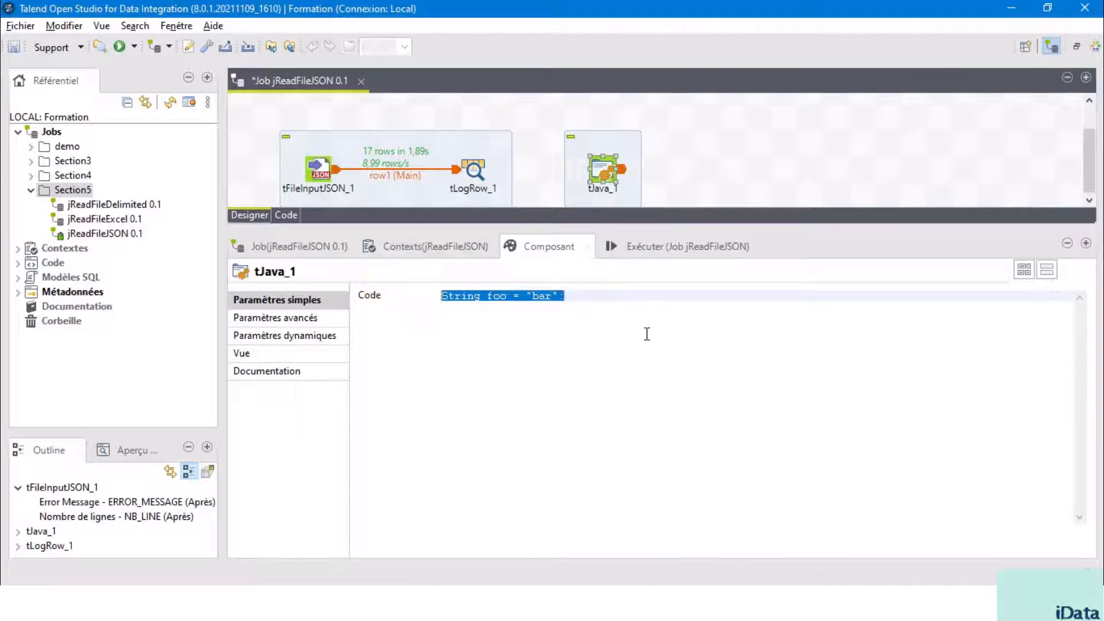
key(Delete)
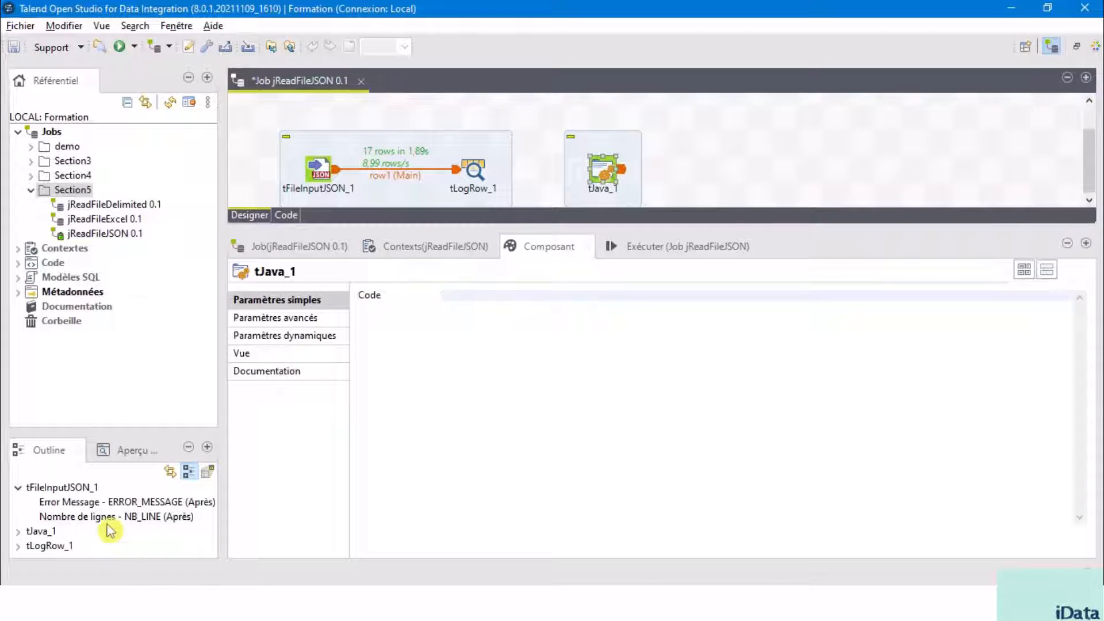
drag(108, 518, 567, 322)
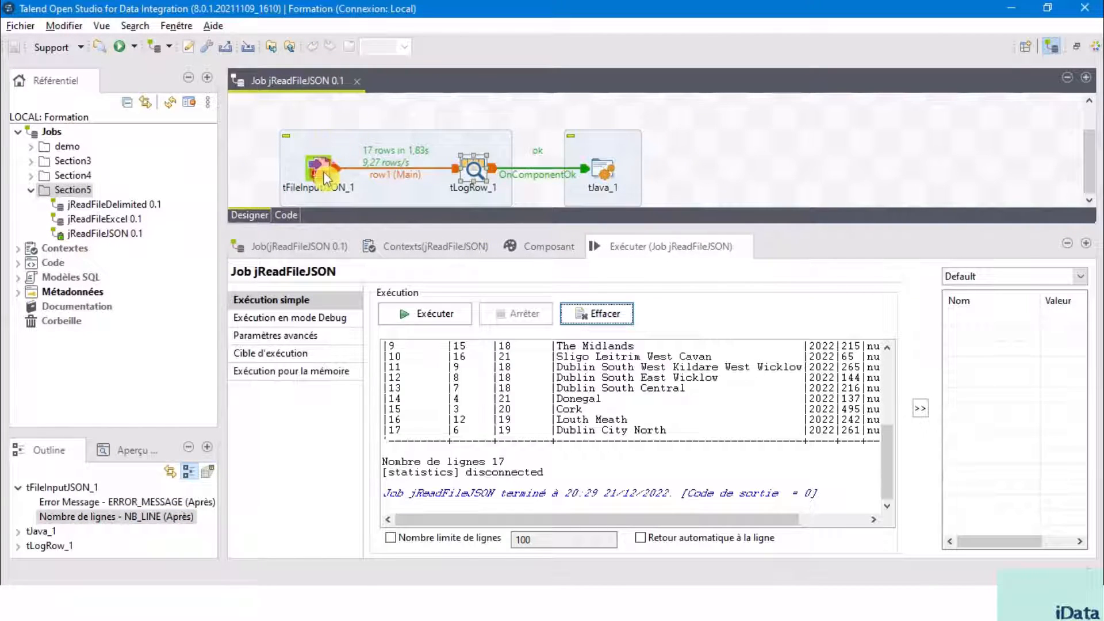
Show the read modes available for tFileInputJSON_1 and leave its current mode selected
double_click(322, 172)
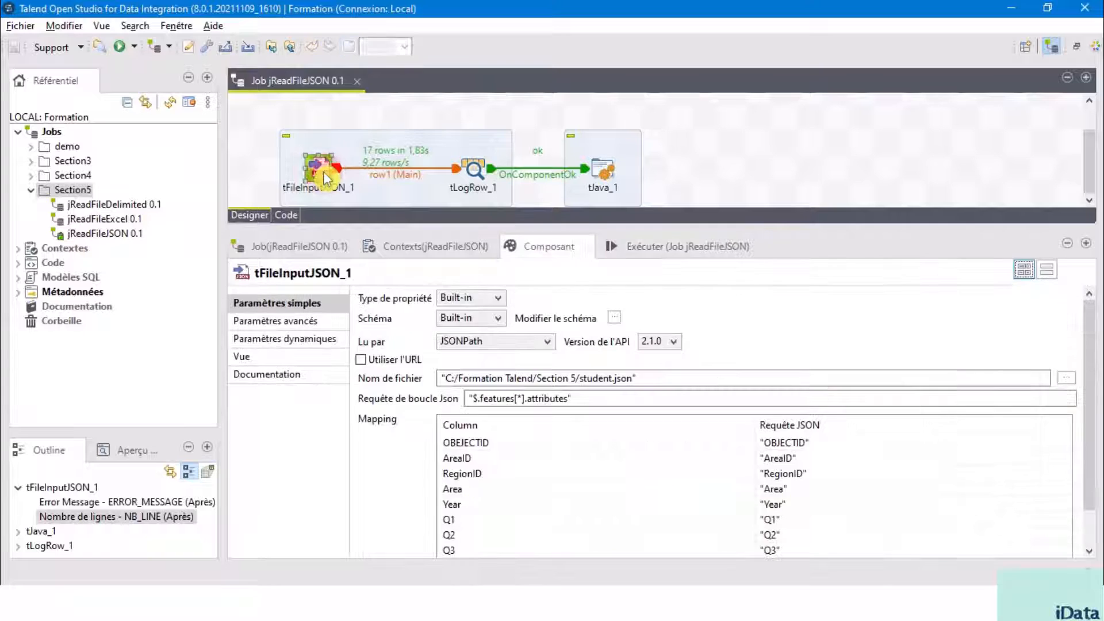
click(549, 344)
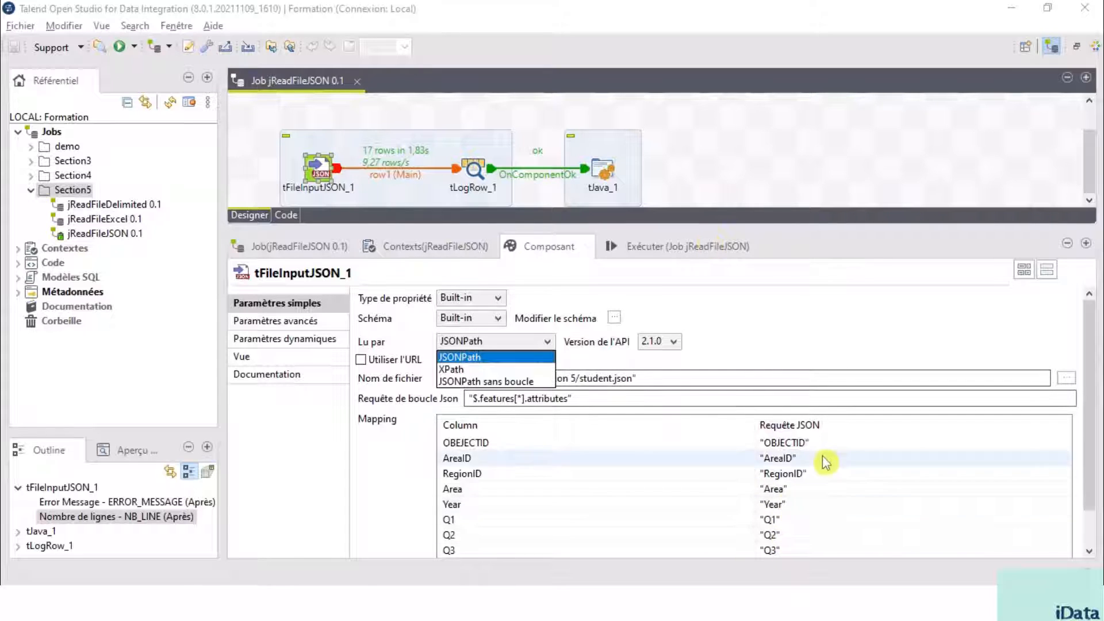
click(672, 161)
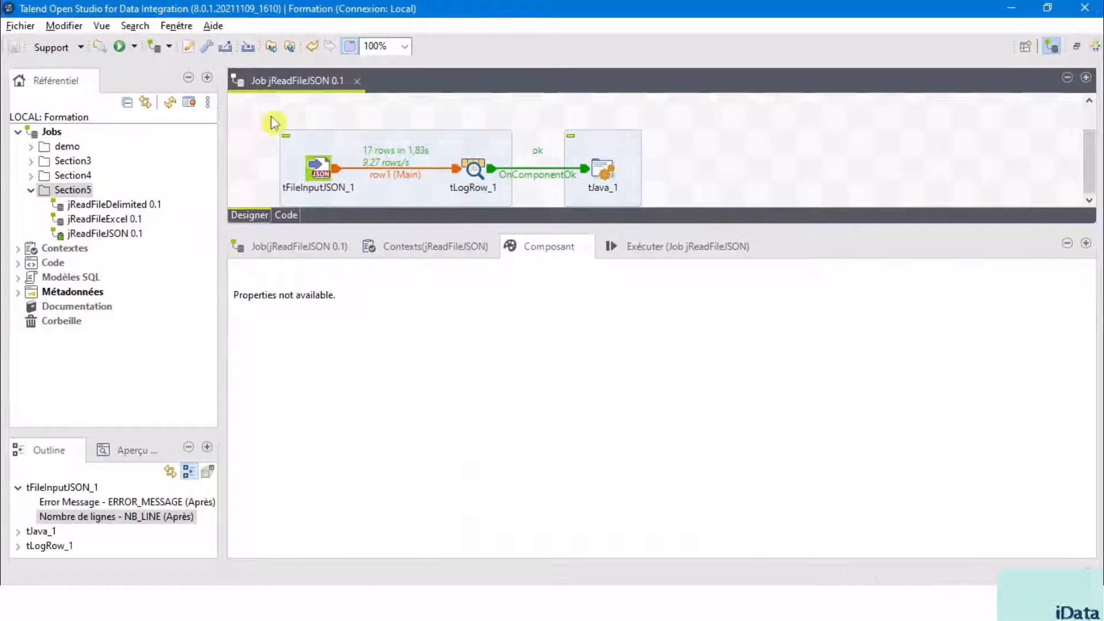
Paste a copy of the whole JSON reading subjob below the original, automatically renaming the component variables
drag(252, 105, 749, 212)
key(ctrl+v)
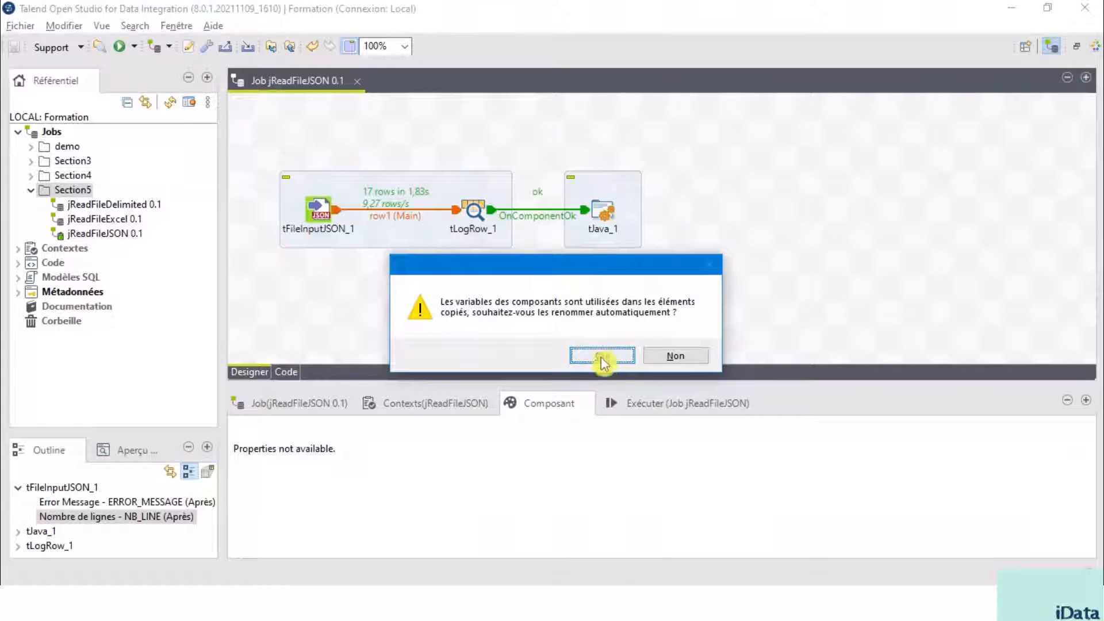
click(600, 354)
click(292, 316)
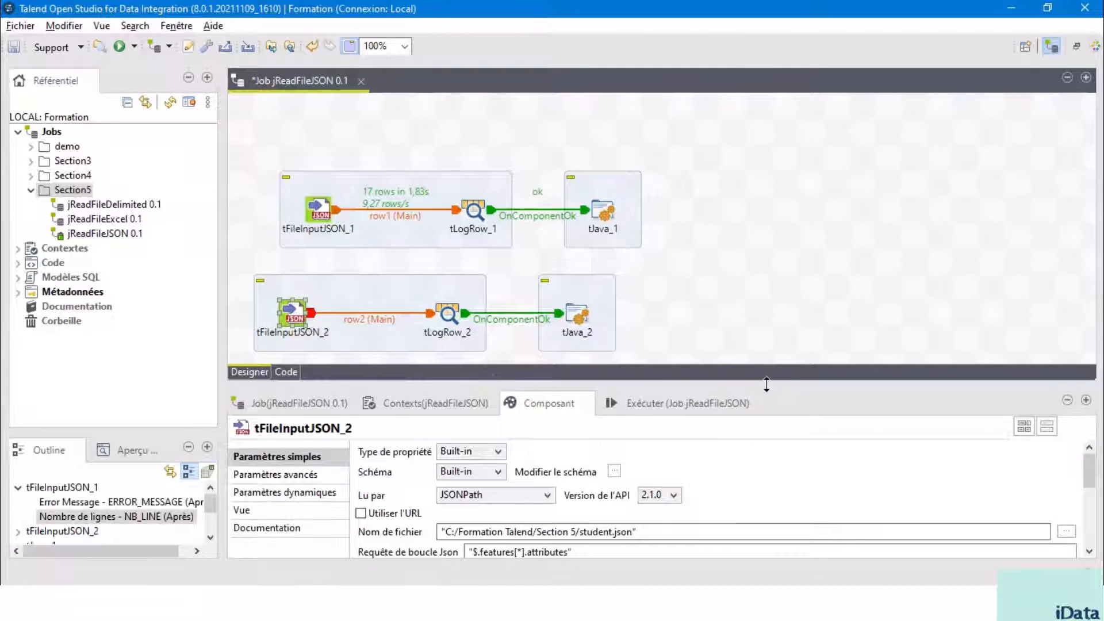
Set tFileInputJSON_2 to read by XPath and download and install all the external modules it requires
drag(767, 383, 792, 231)
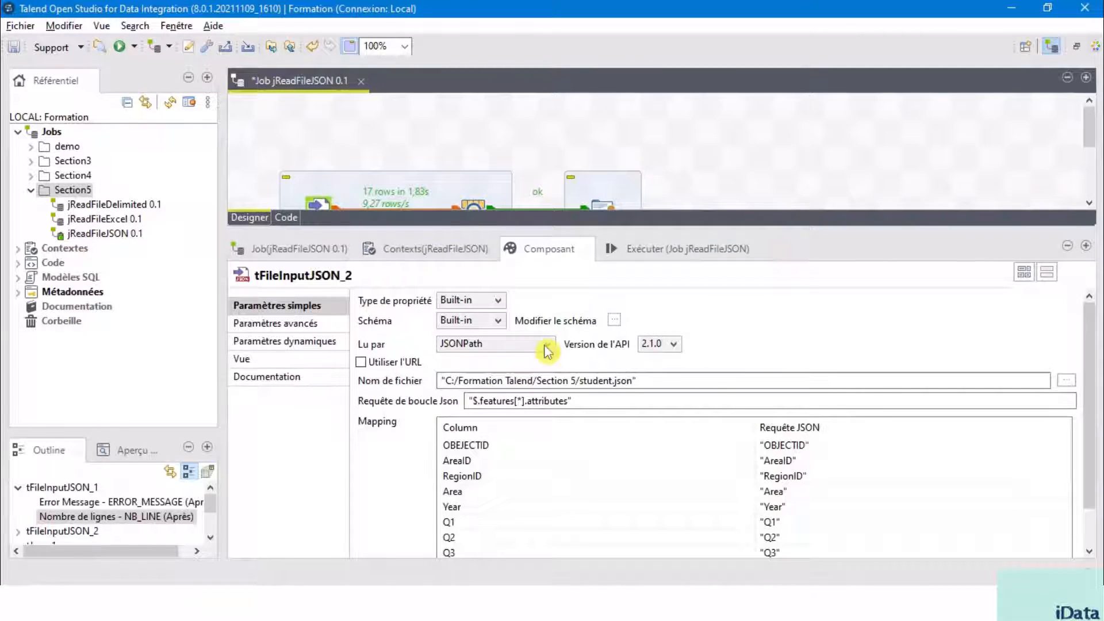
click(547, 352)
click(491, 369)
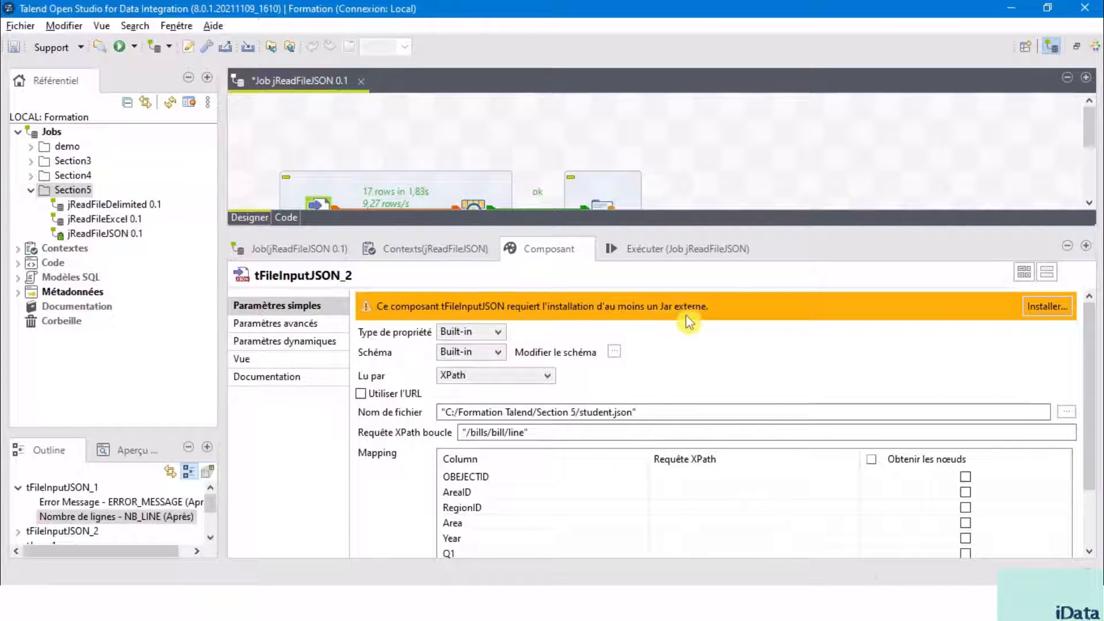
click(1053, 316)
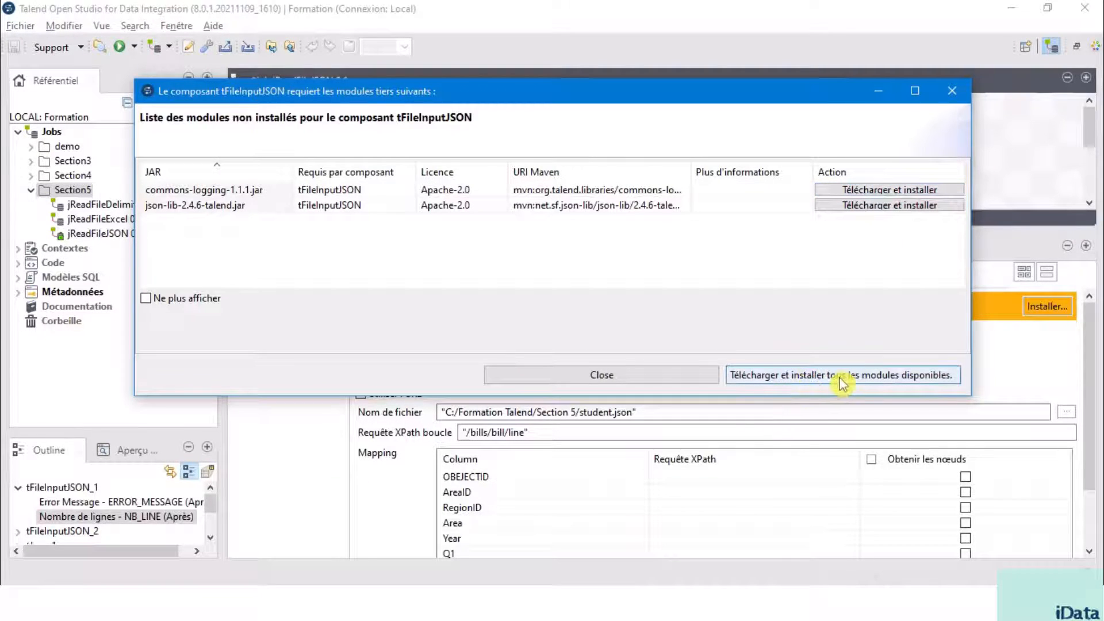
click(803, 376)
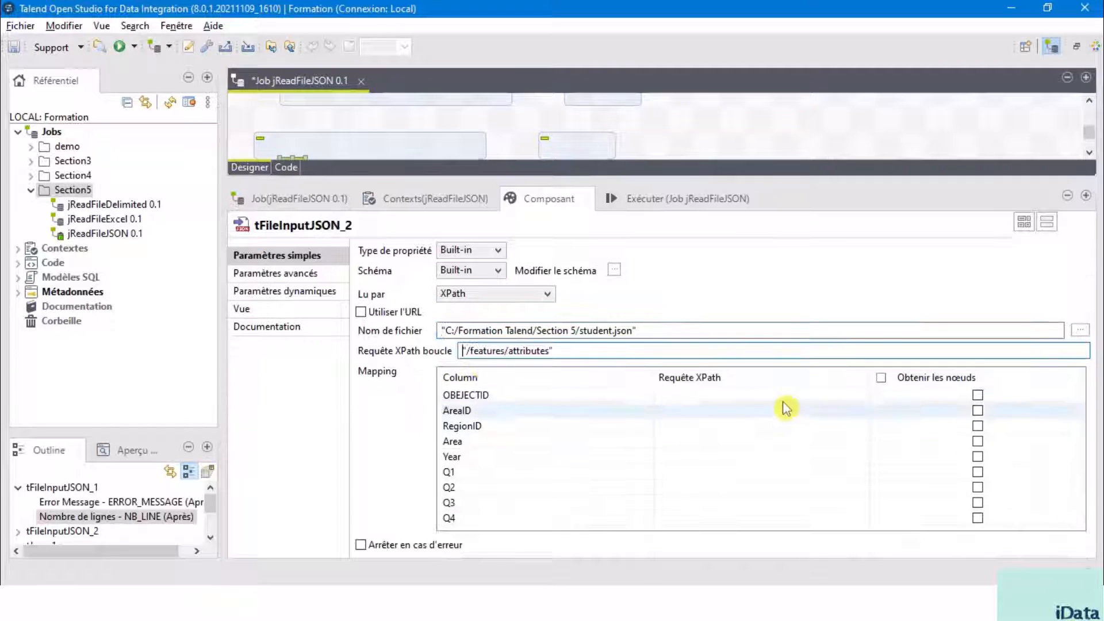
Map the tFileInputJSON_2 columns to same-named XPath queries under the /features/attributes loop, using "OBJECTID" for the OBEJECTID column
click(697, 395)
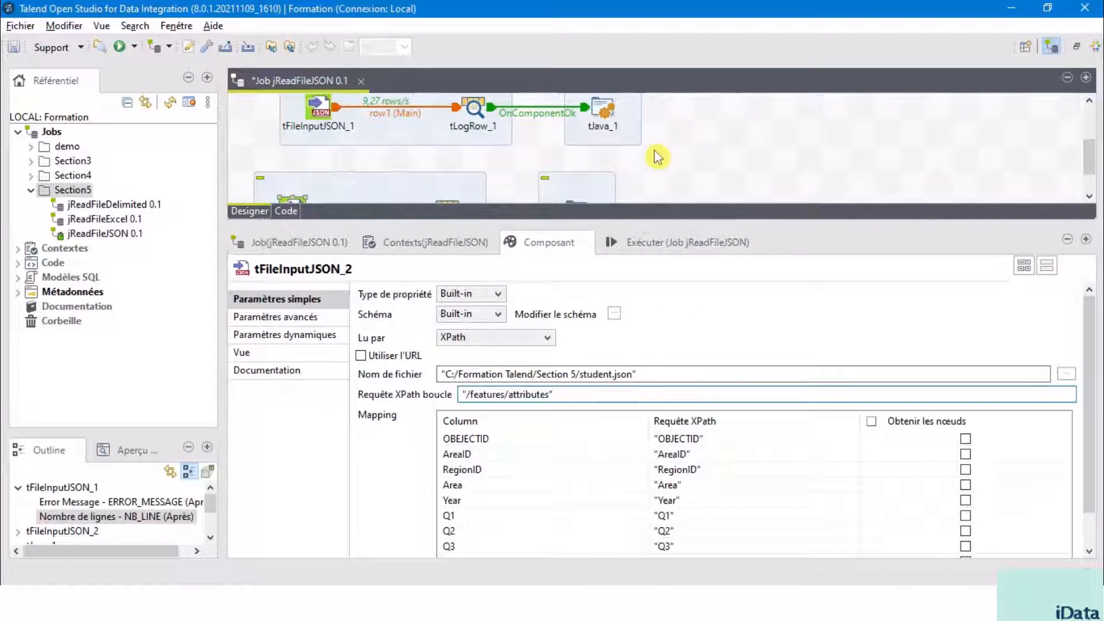
Deactivate the first subjob made of tFileInputJSON_1, tLogRow_1 and tJava_1
drag(654, 151, 239, 95)
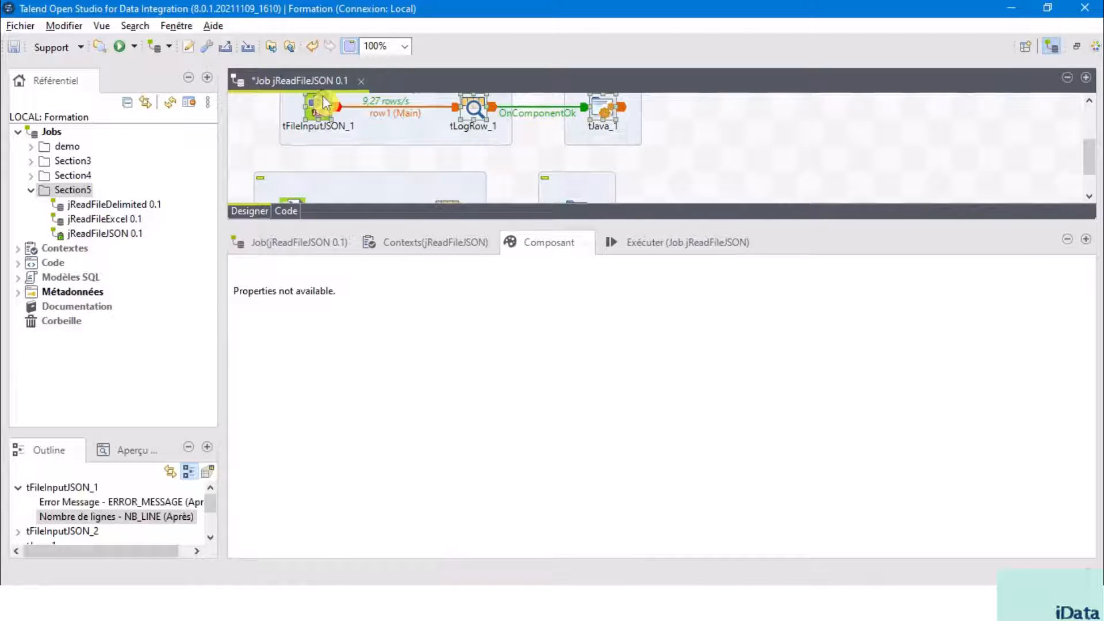
right_click(326, 103)
click(434, 227)
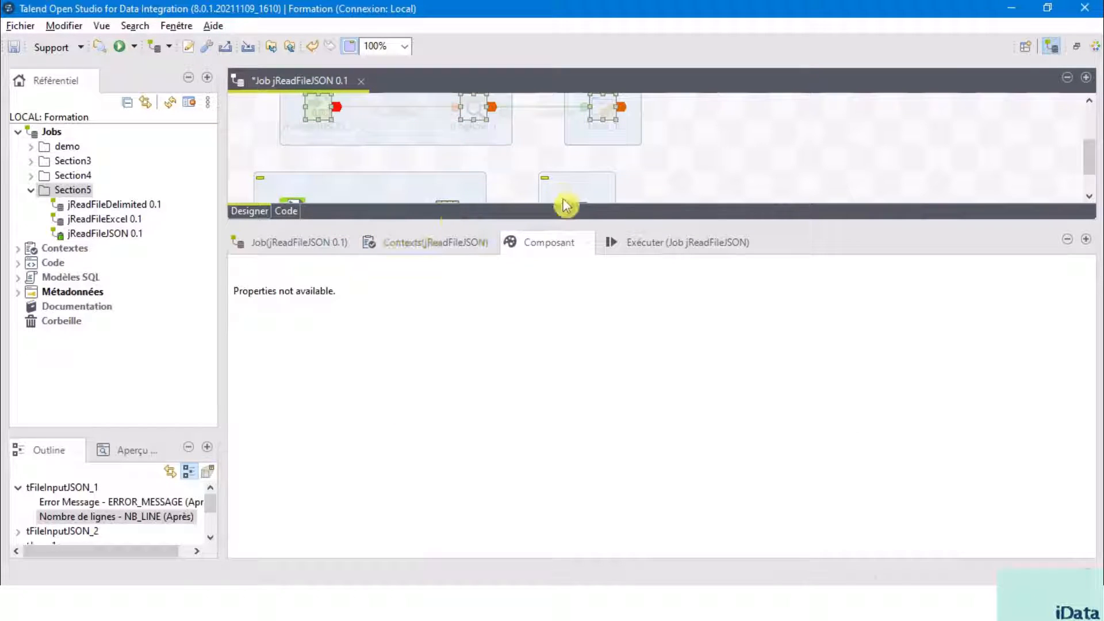
Examine the tLogRow_2 rows in the job's run output and compare the settings of tFileInputJSON_1 and tFileInputJSON_2
drag(667, 225, 661, 351)
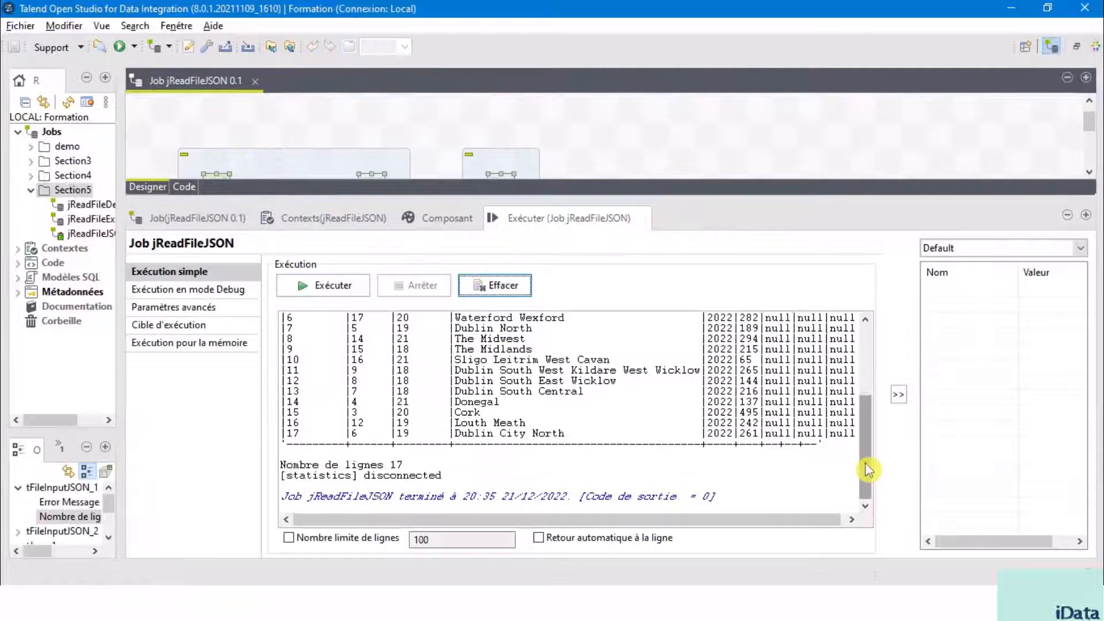
drag(865, 473, 875, 380)
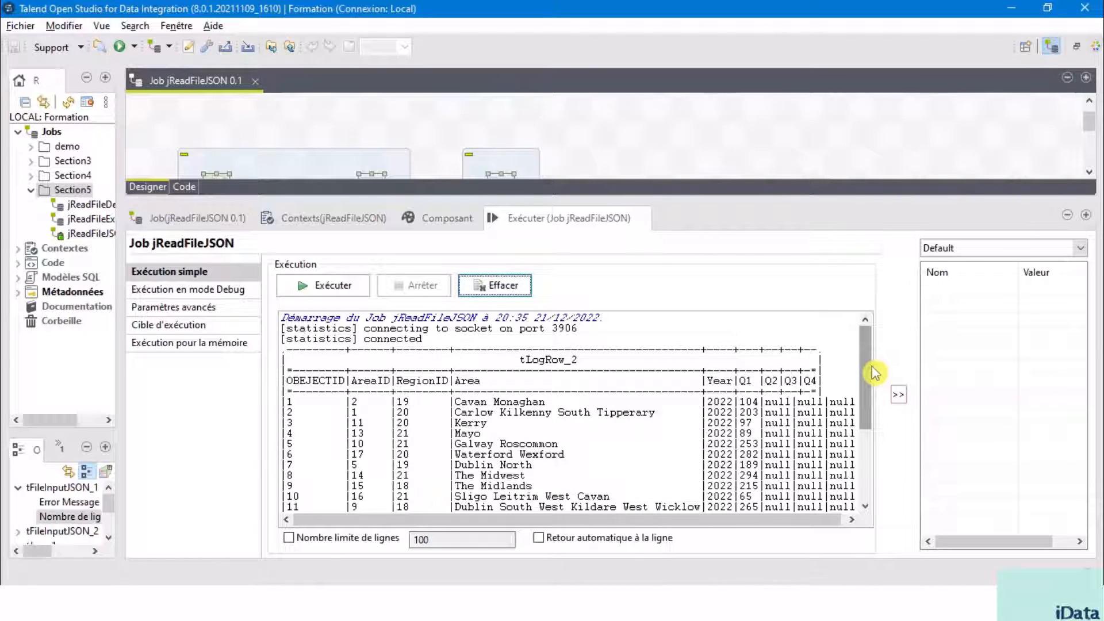
drag(732, 197, 730, 271)
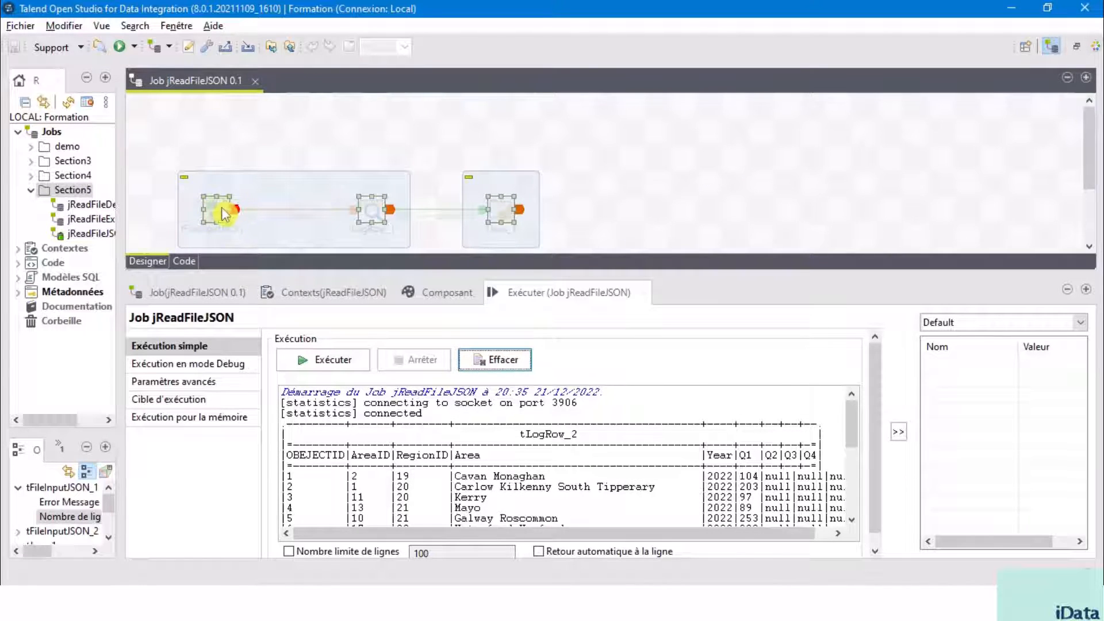
double_click(219, 212)
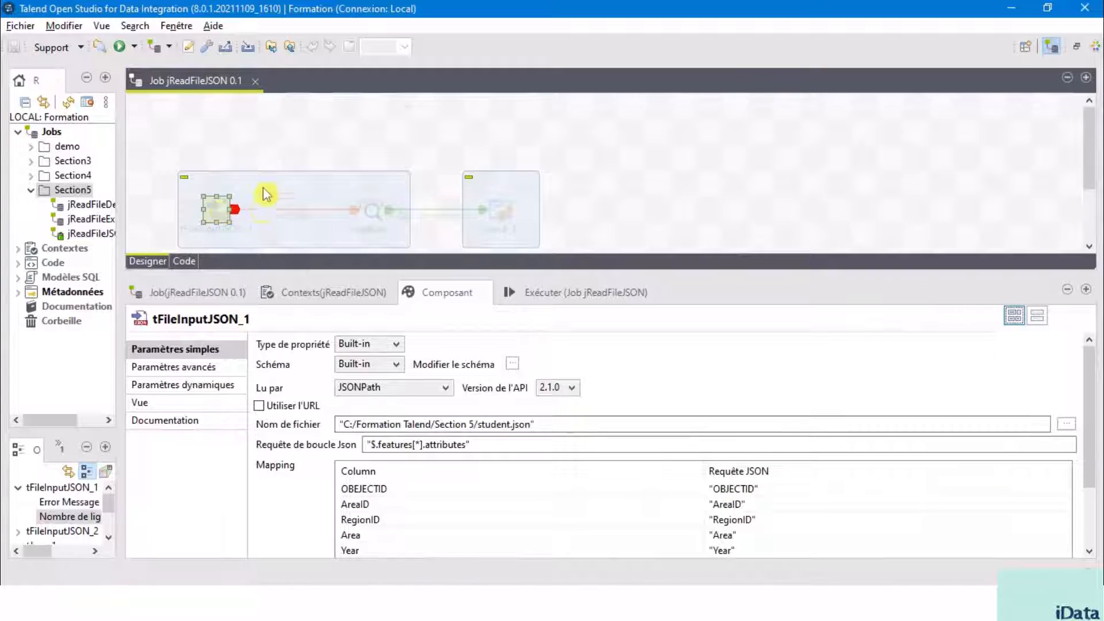
scroll(266, 195, down, 3)
click(205, 231)
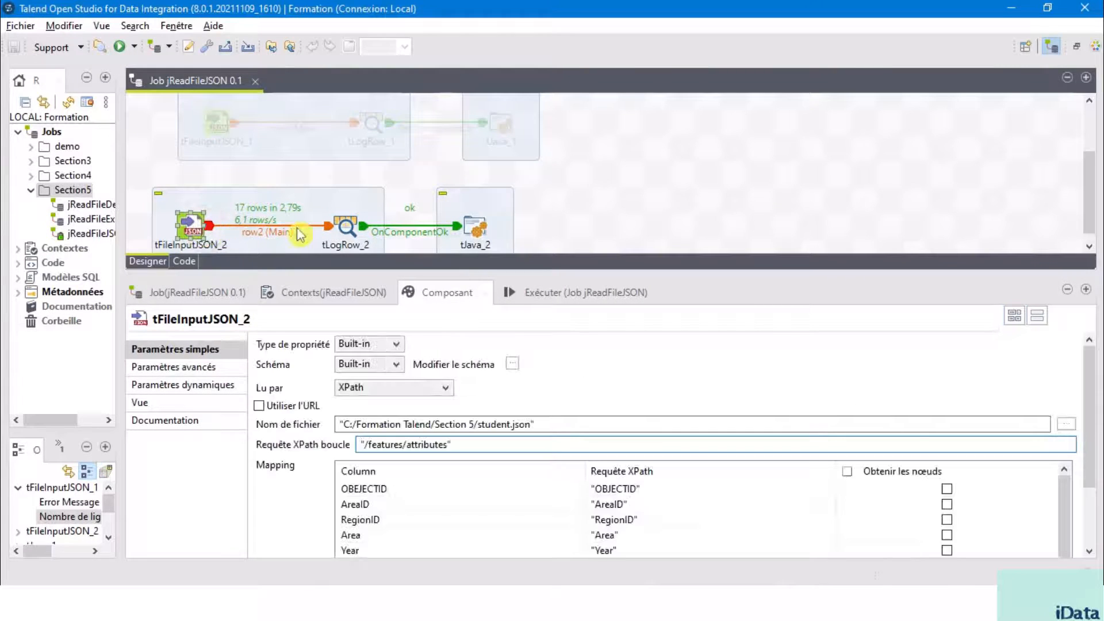
Duplicate the tFileInputJSON_2, tLogRow_2 and tJava_2 subjob, automatically renaming the component variables
scroll(210, 227, down, 1)
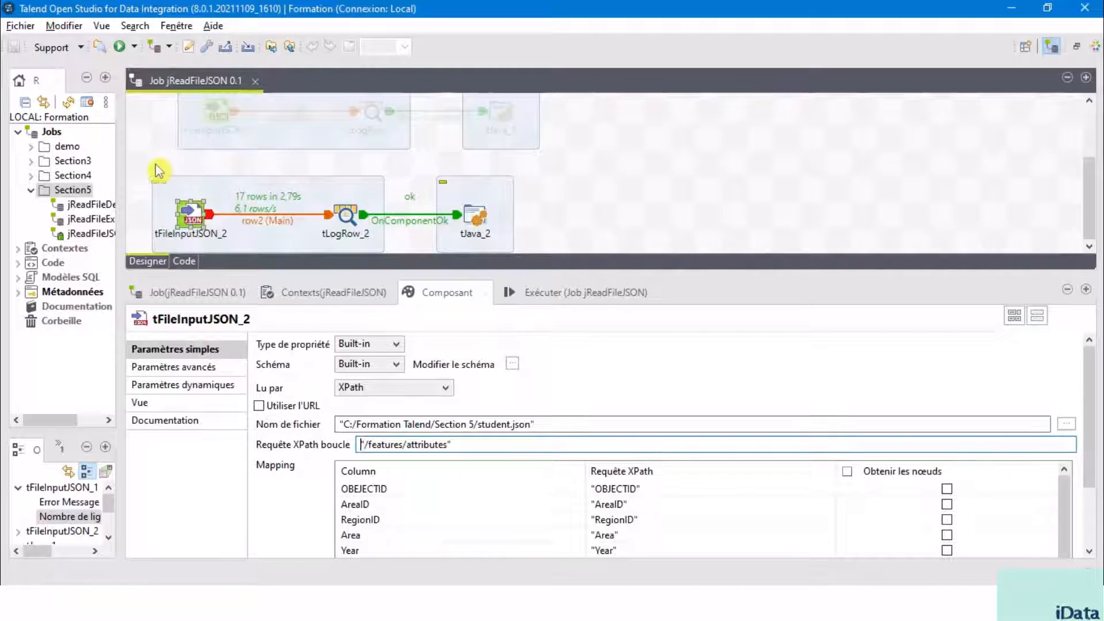
drag(150, 164, 574, 246)
drag(142, 156, 614, 260)
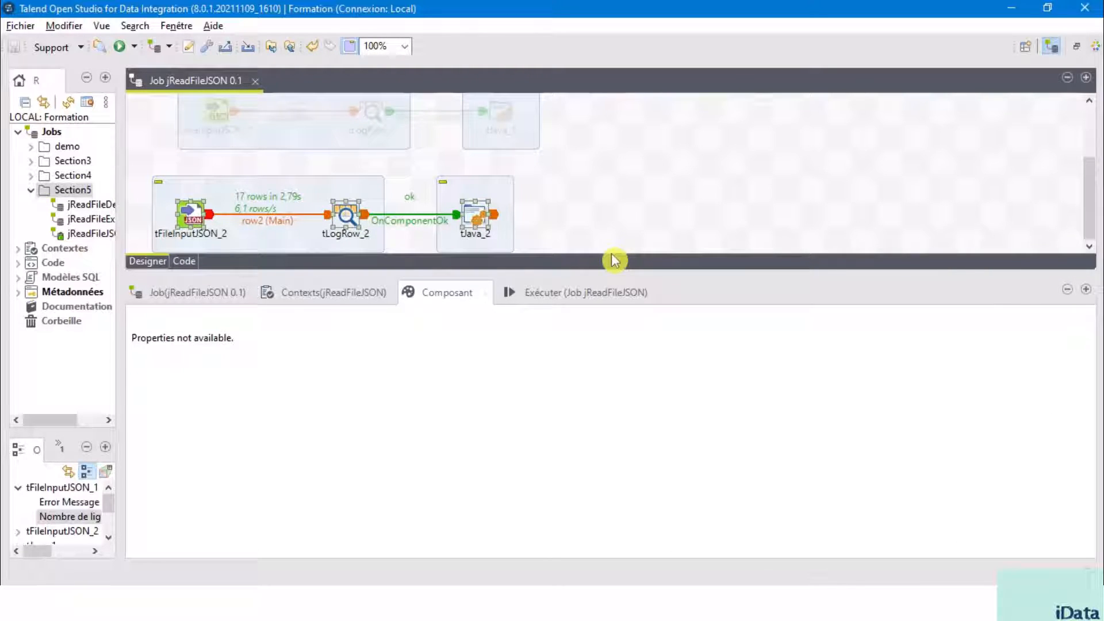
key(ctrl+v)
click(598, 360)
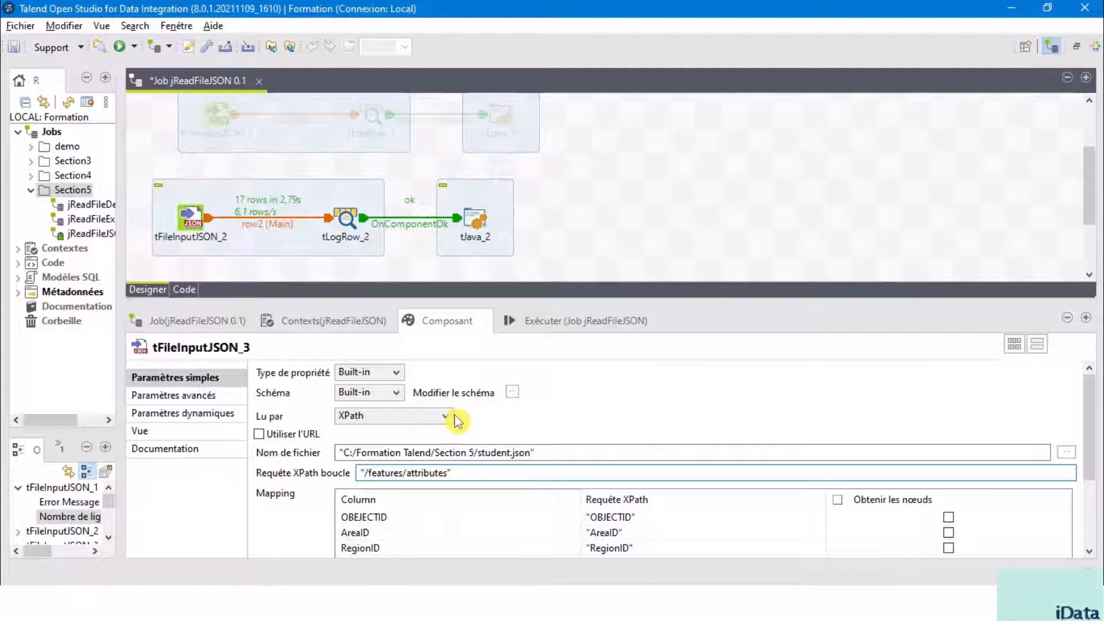
Set the read mode of tFileInputJSON_3 to JSONPath sans boucle and look over its mapping columns
click(448, 418)
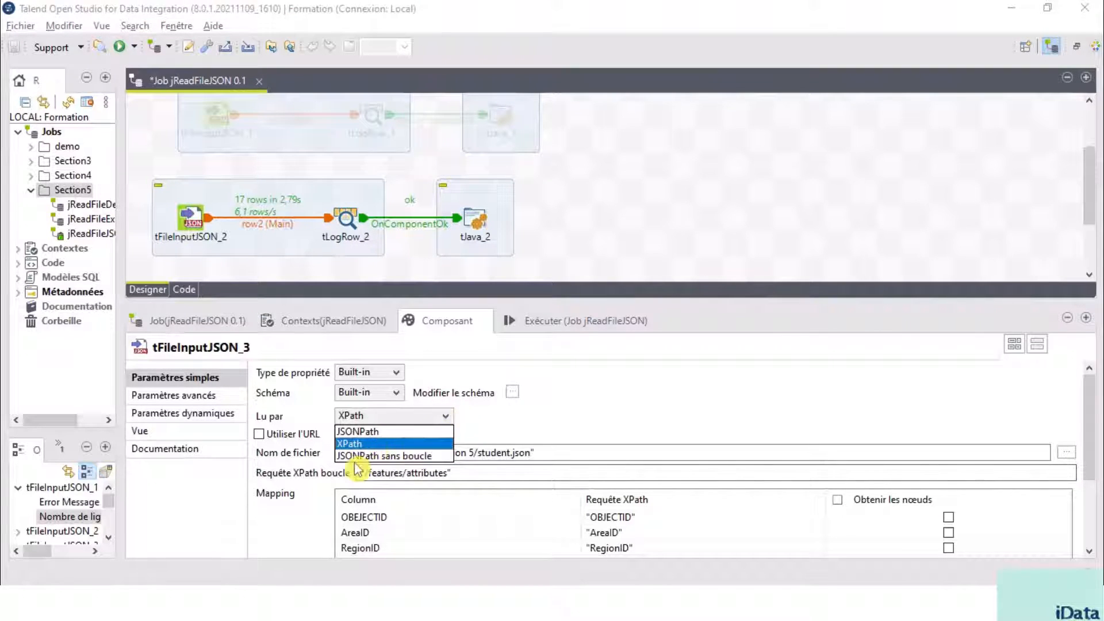
click(432, 456)
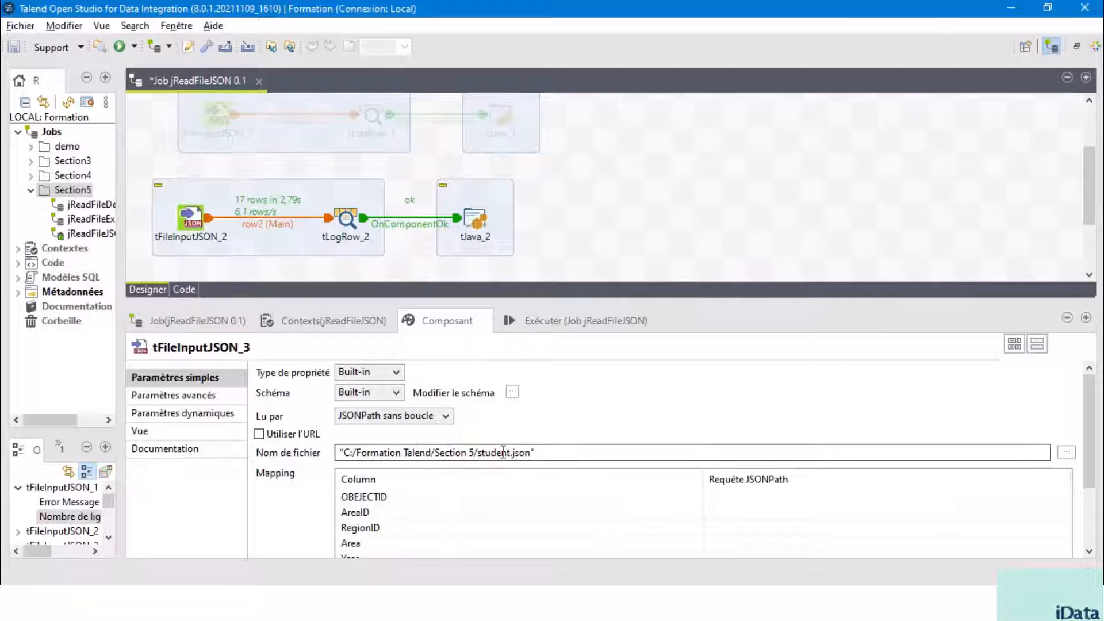
scroll(495, 443, down, 1)
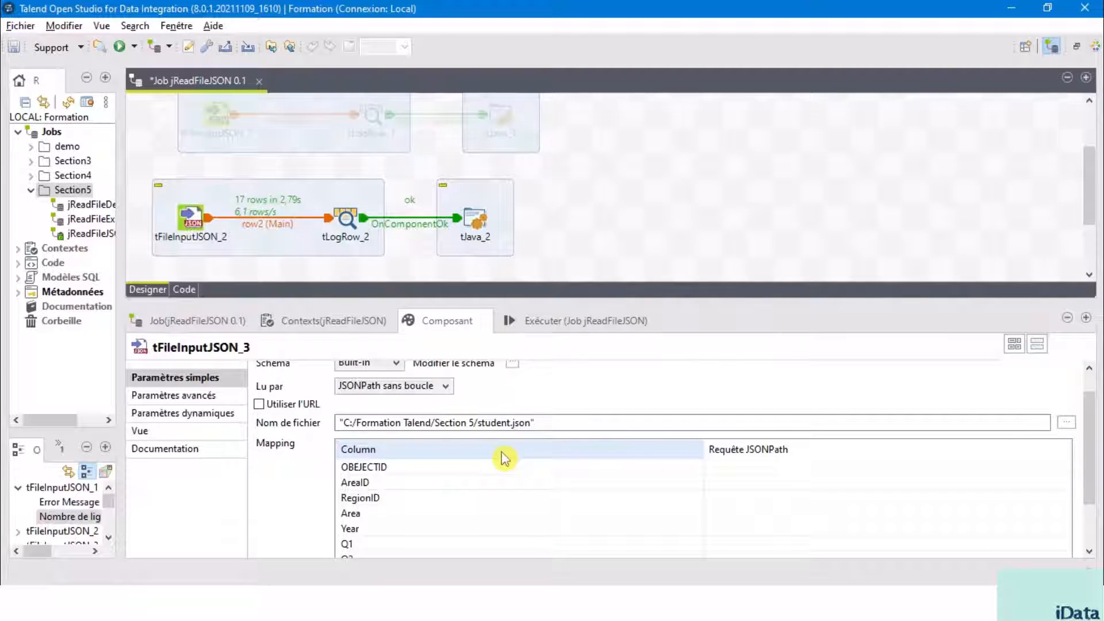
scroll(518, 414, up, 1)
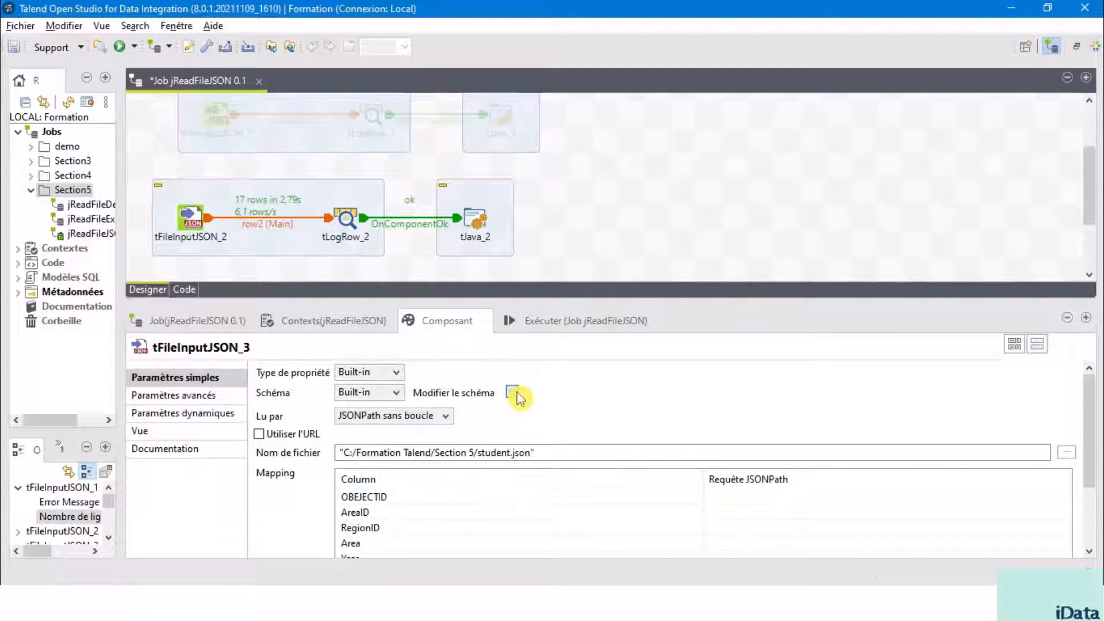
Replace the tFileInputJSON_3 schema with String columns objectIdFieldName, uniqueIdField, name and isSystemMaintained, and propagate the changes
click(514, 393)
click(86, 238)
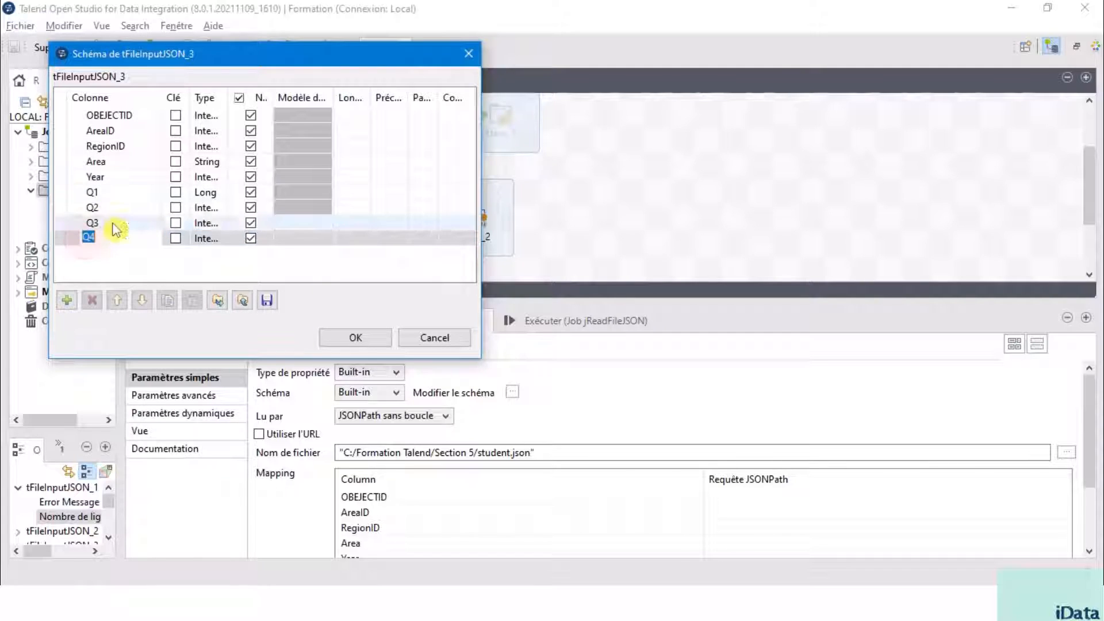
click(58, 115)
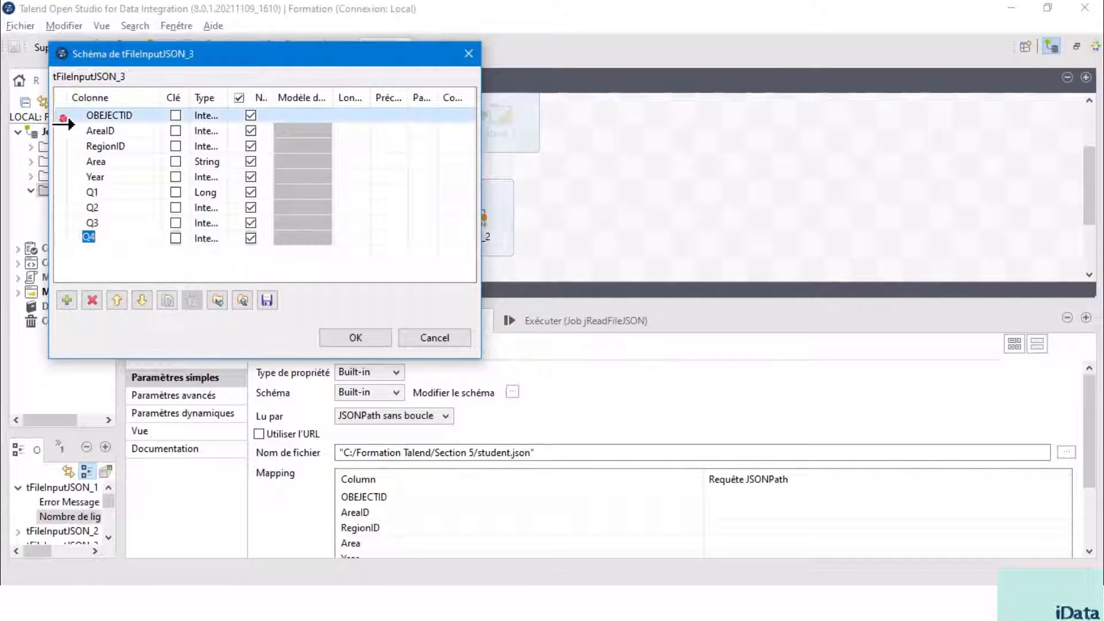
shift+click(57, 238)
click(92, 300)
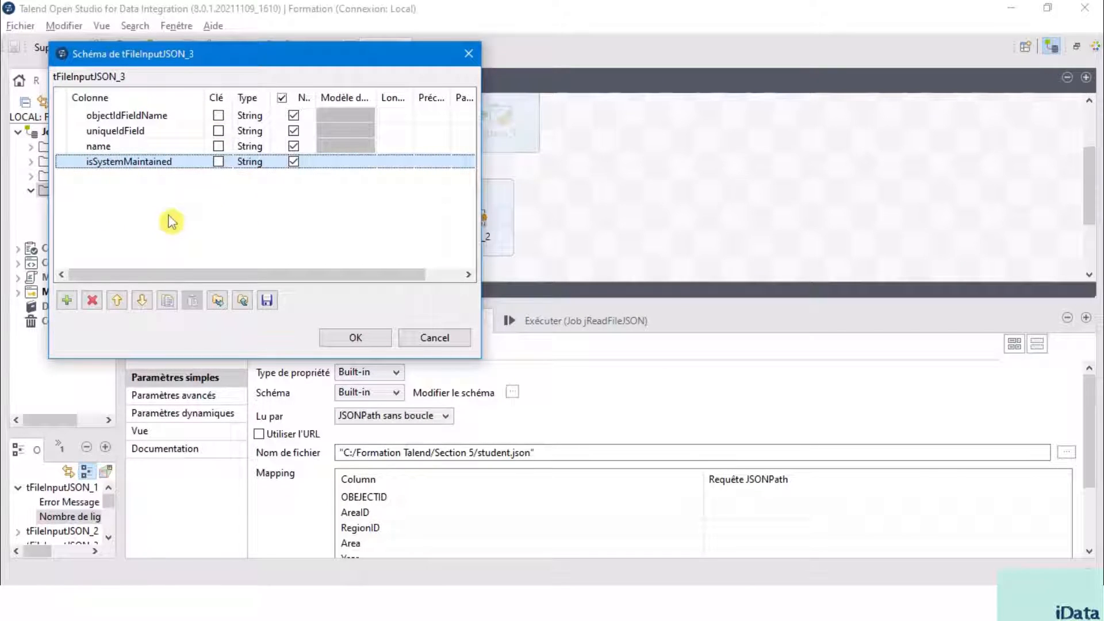
click(355, 338)
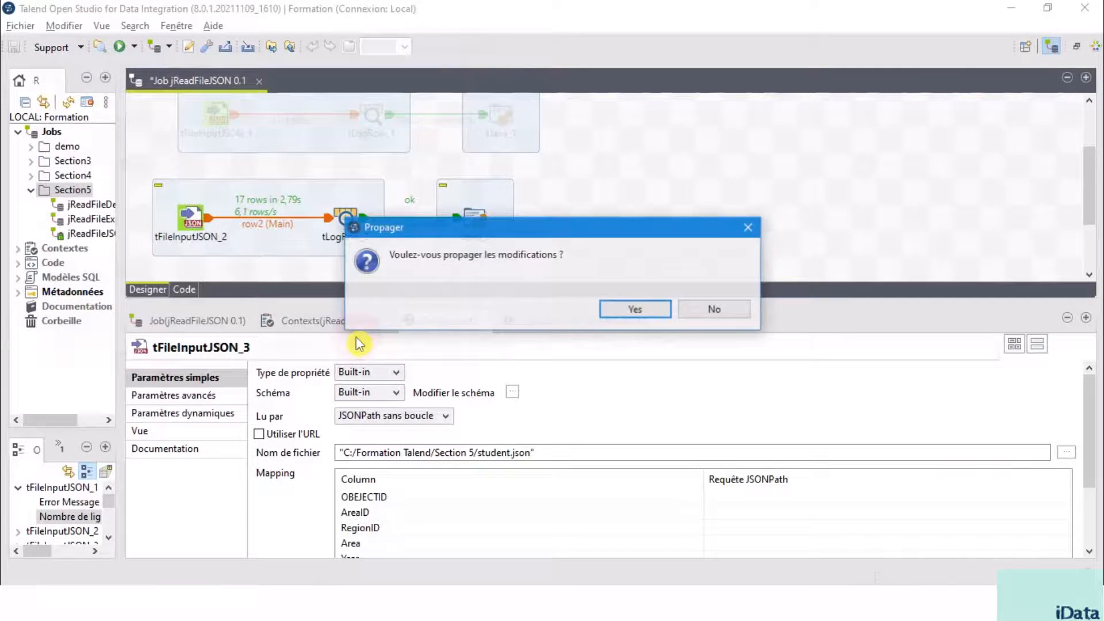
click(650, 313)
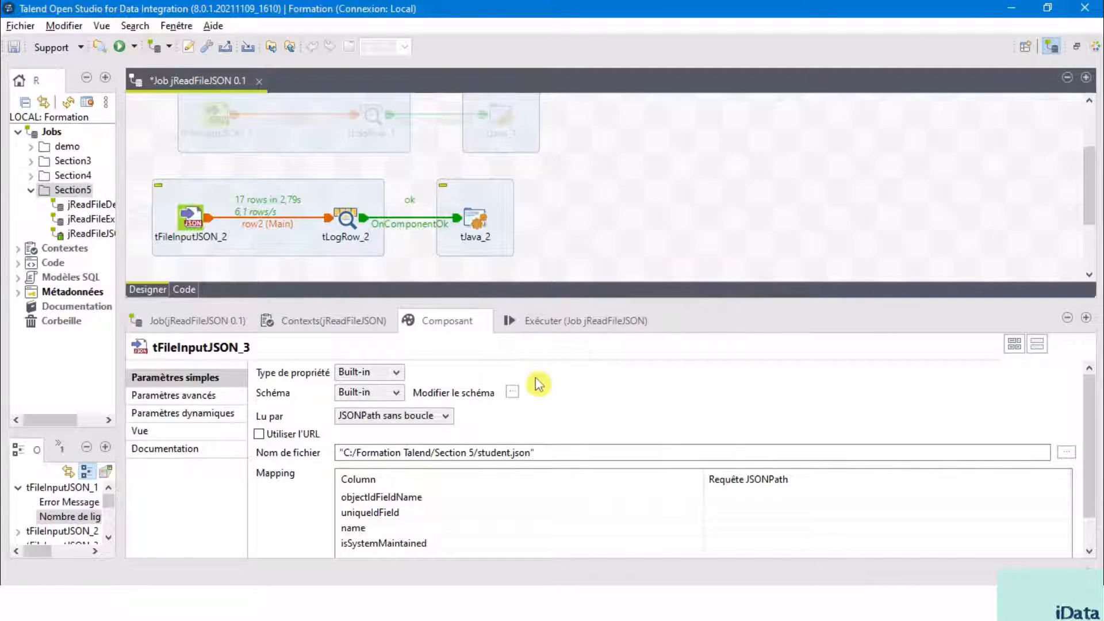
Check the objectIdFieldName key in student.json in Notepad++ and set its JSONPath query in tFileInputJSON_3 to "$.objectIdFieldName"
click(604, 428)
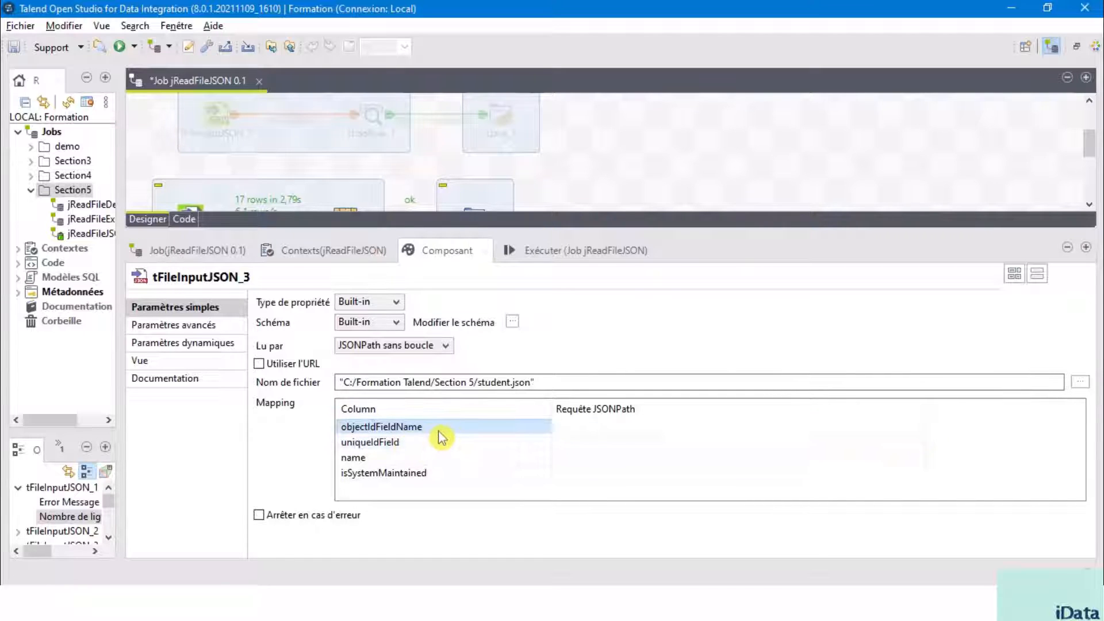
key(alt+Tab)
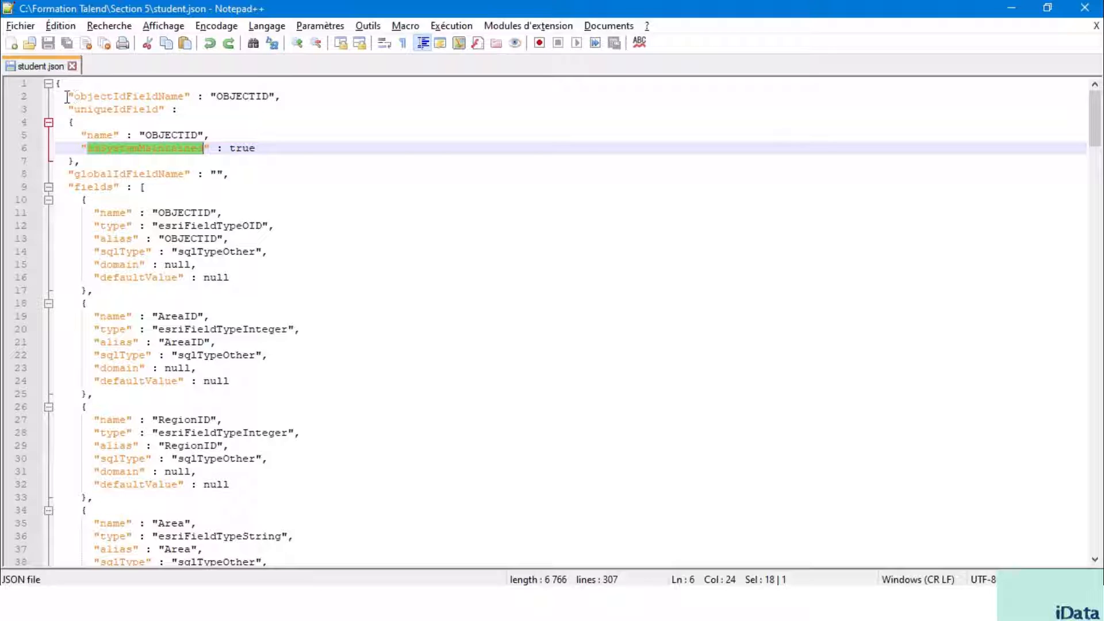
key(alt+Tab)
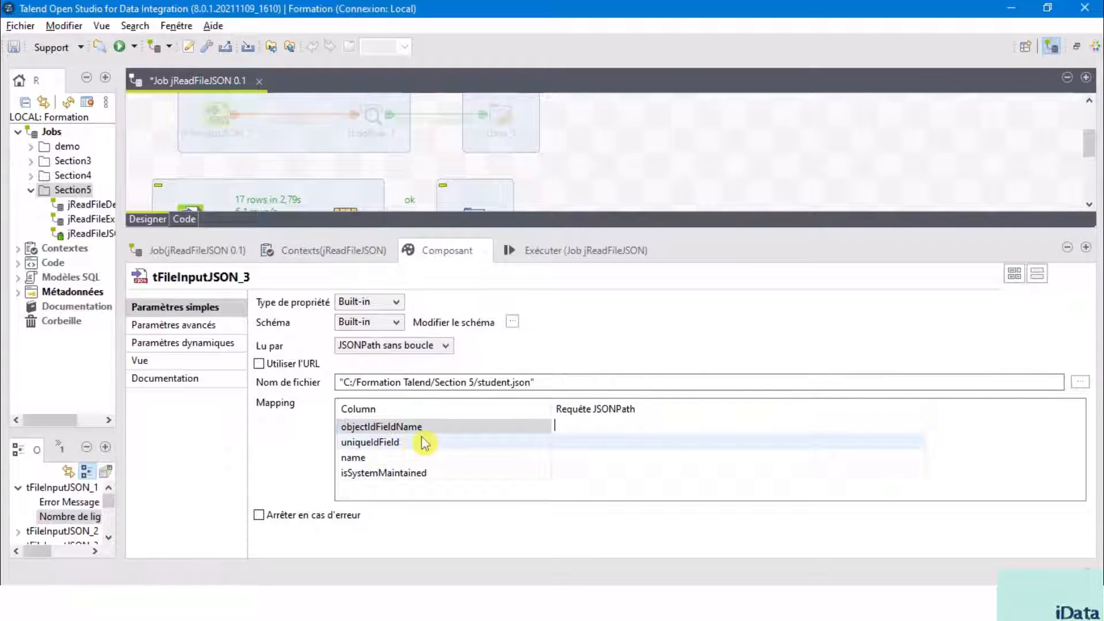
text("objectIdFieldName")
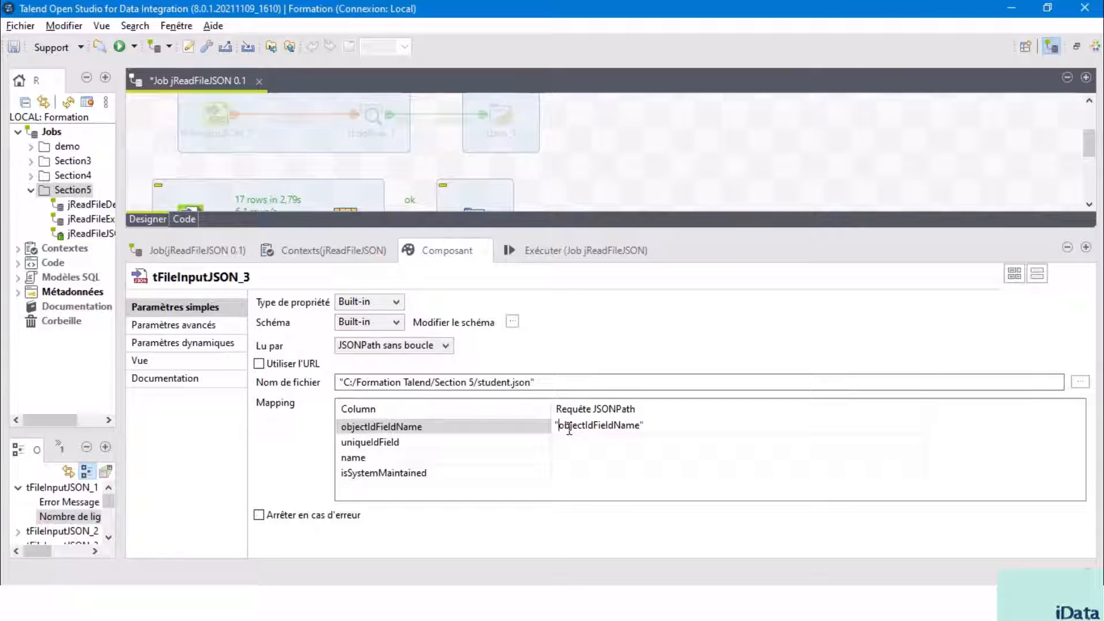
text($.)
click(586, 433)
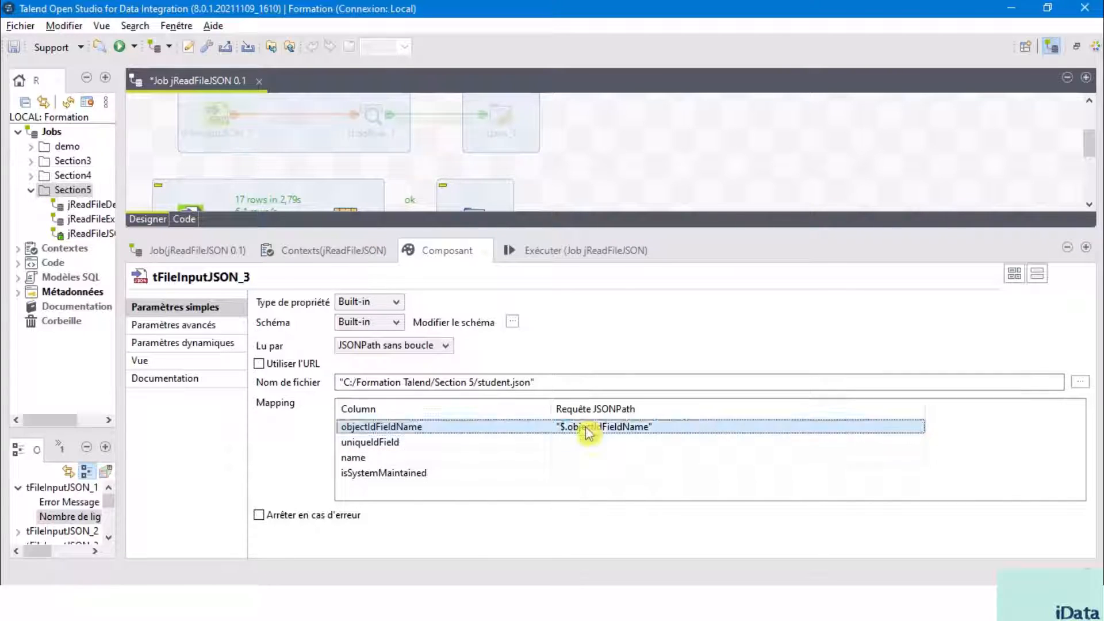
Map uniqueIdField to "$.uniqueIdField", name to "$.uniqueIdField.name", and isSystemMaintained to its matching path under uniqueIdField
click(561, 428)
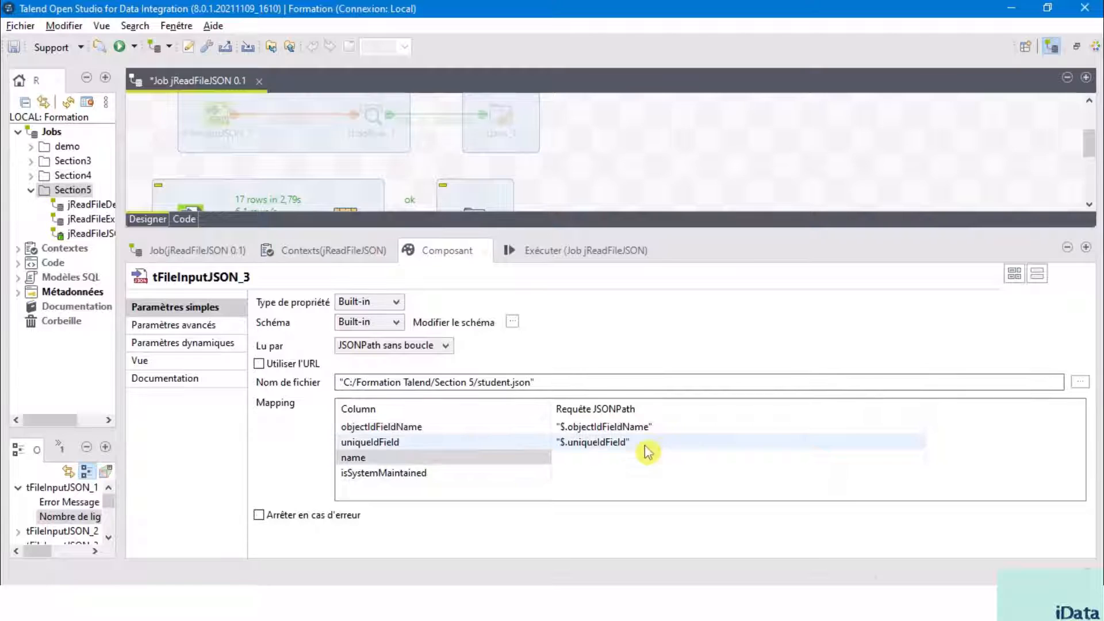
click(624, 442)
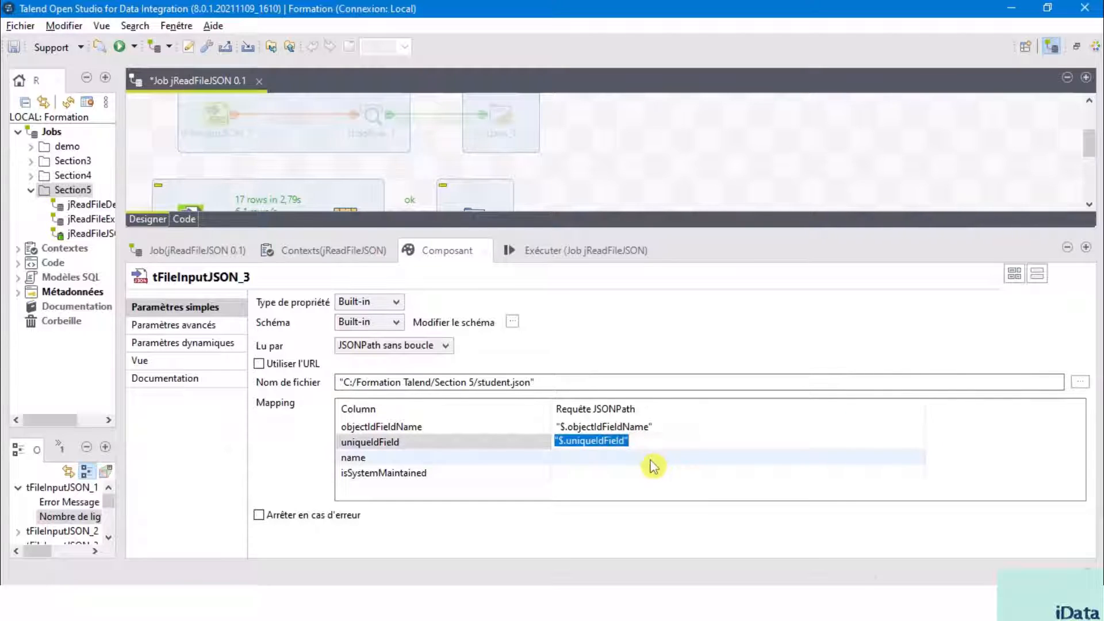
click(621, 457)
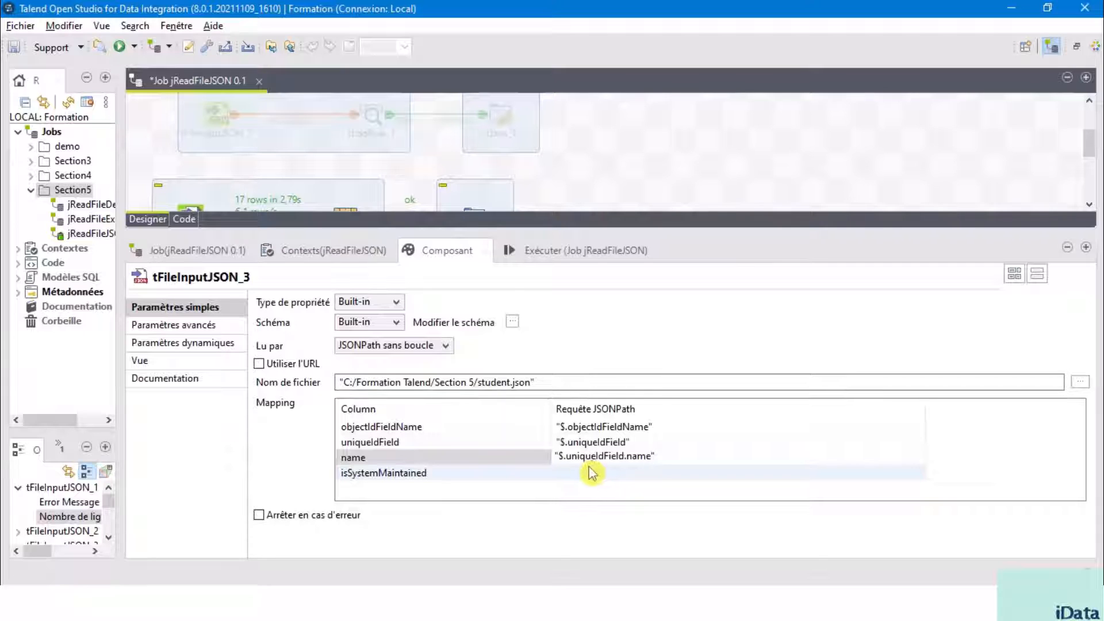
double_click(635, 460)
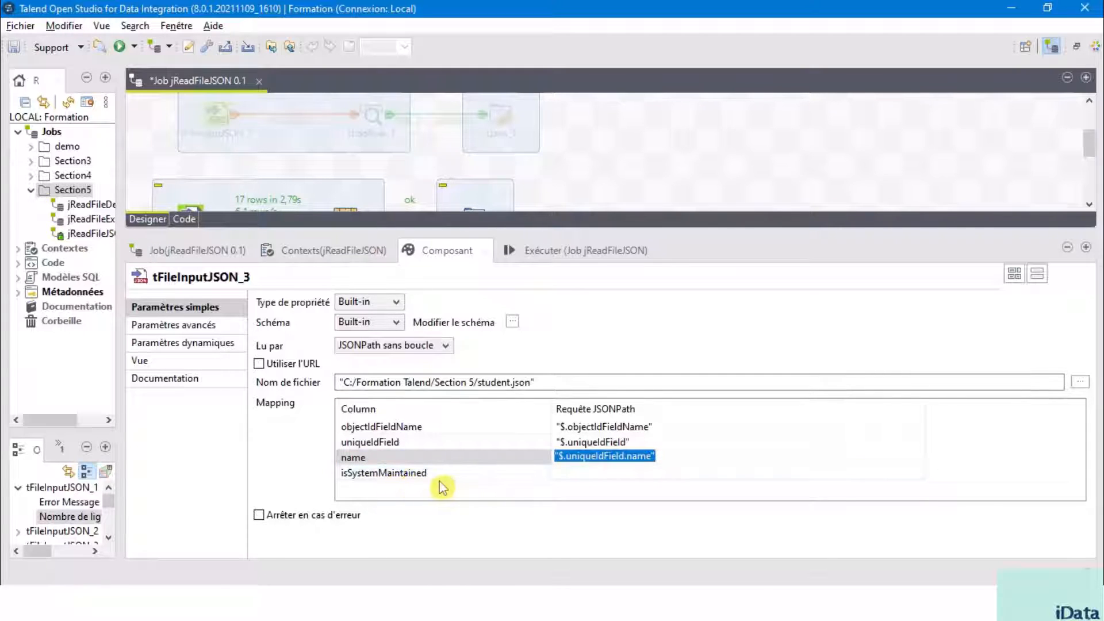
click(606, 481)
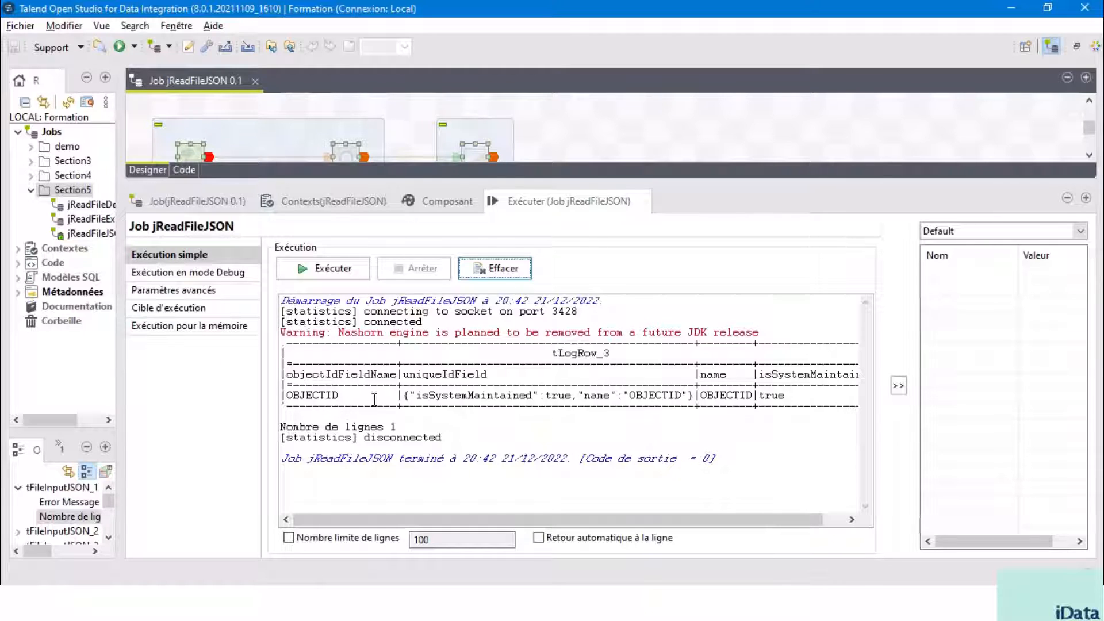
Enlarge the job design area to view the three subjobs together
double_click(519, 198)
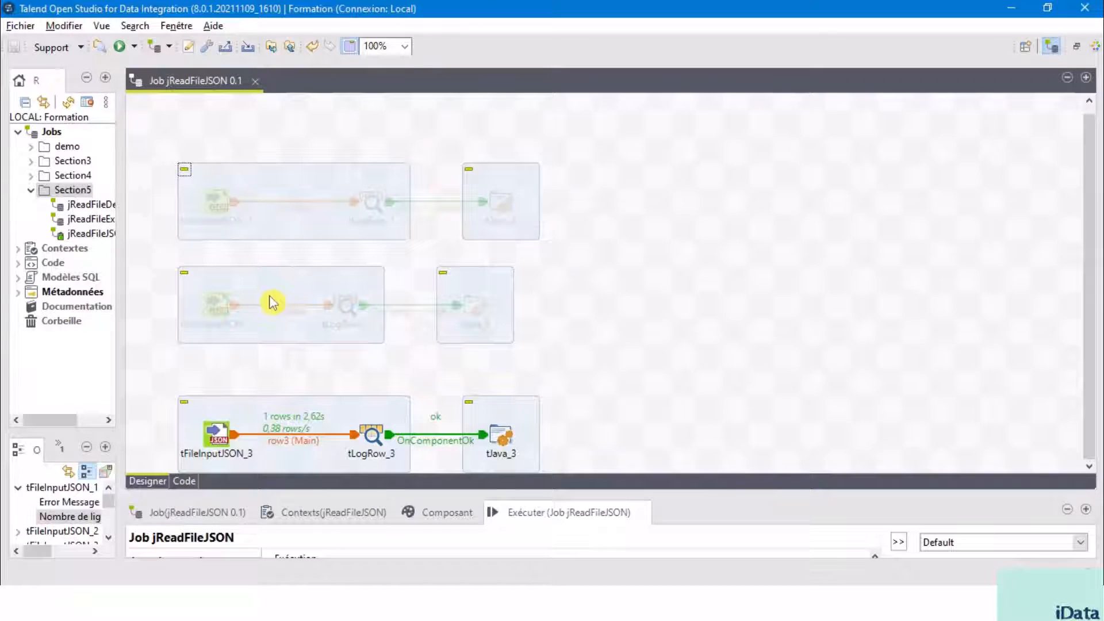